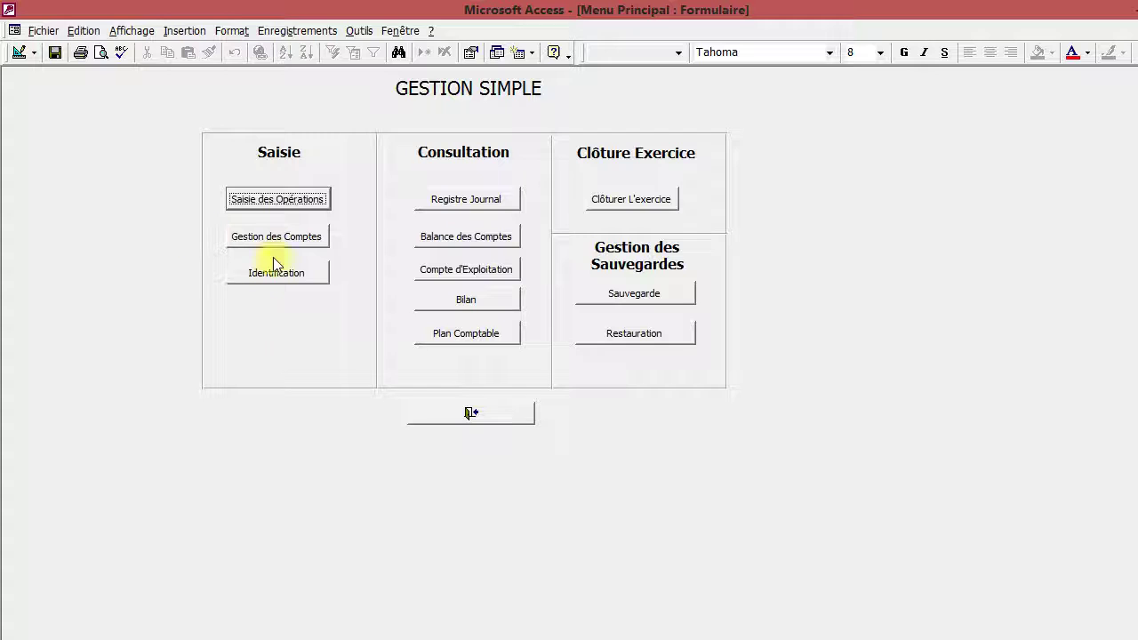
- Open the operations entry journal (Saisie des Opérations) and date the first entry 01/01/18
{"action": "left_click", "coordinate": [287, 200]}
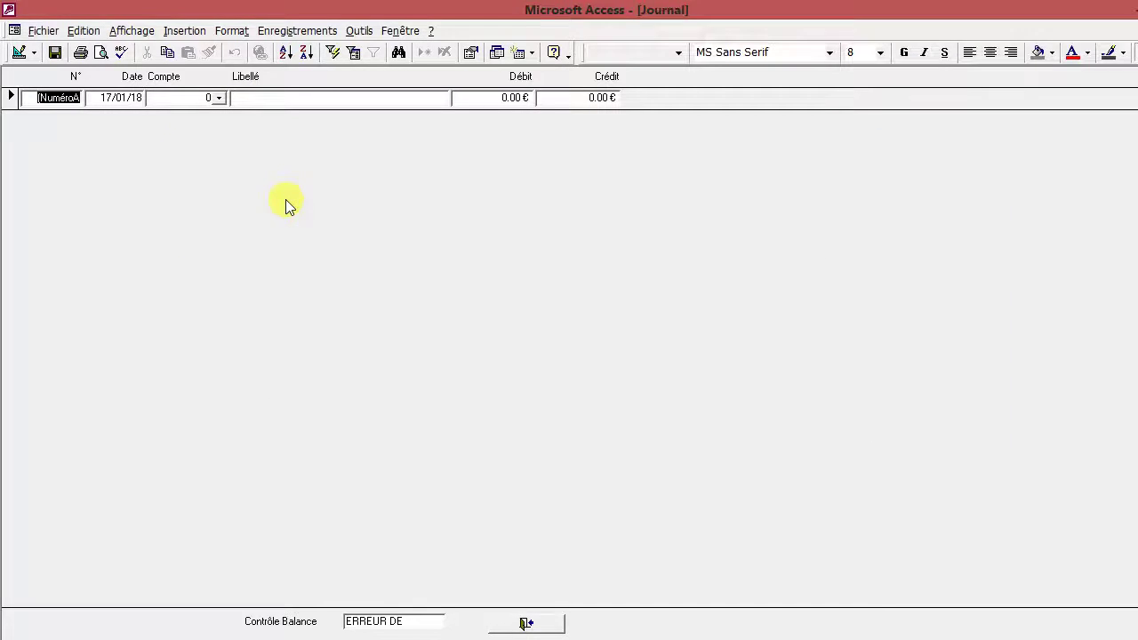
{"action": "key", "text": "Tab"}
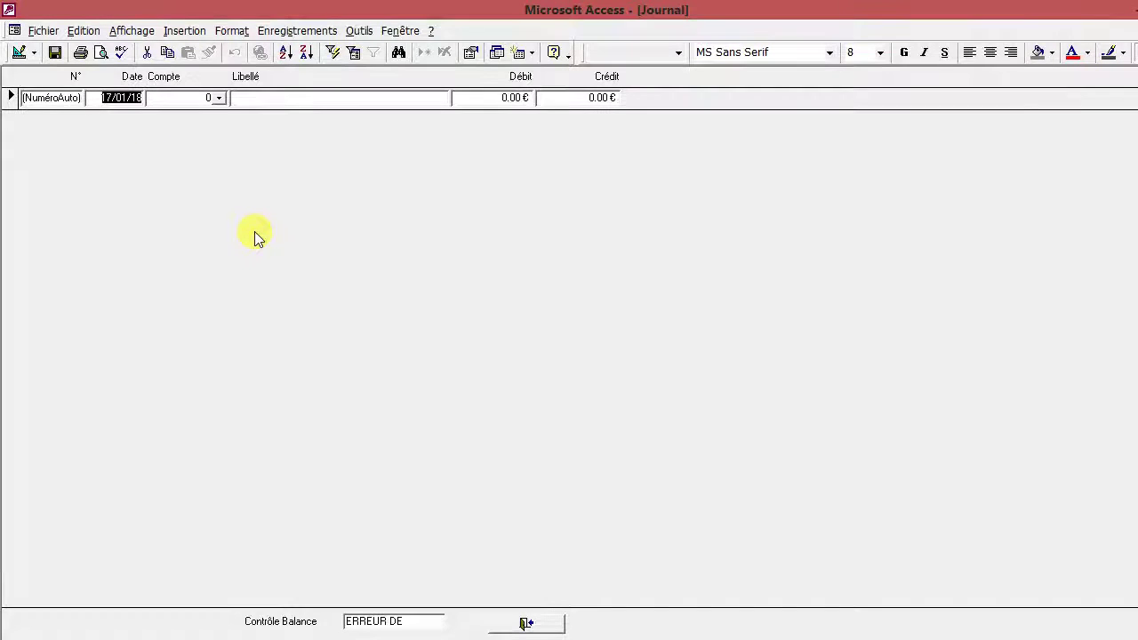
{"action": "type", "text": "01011/"}
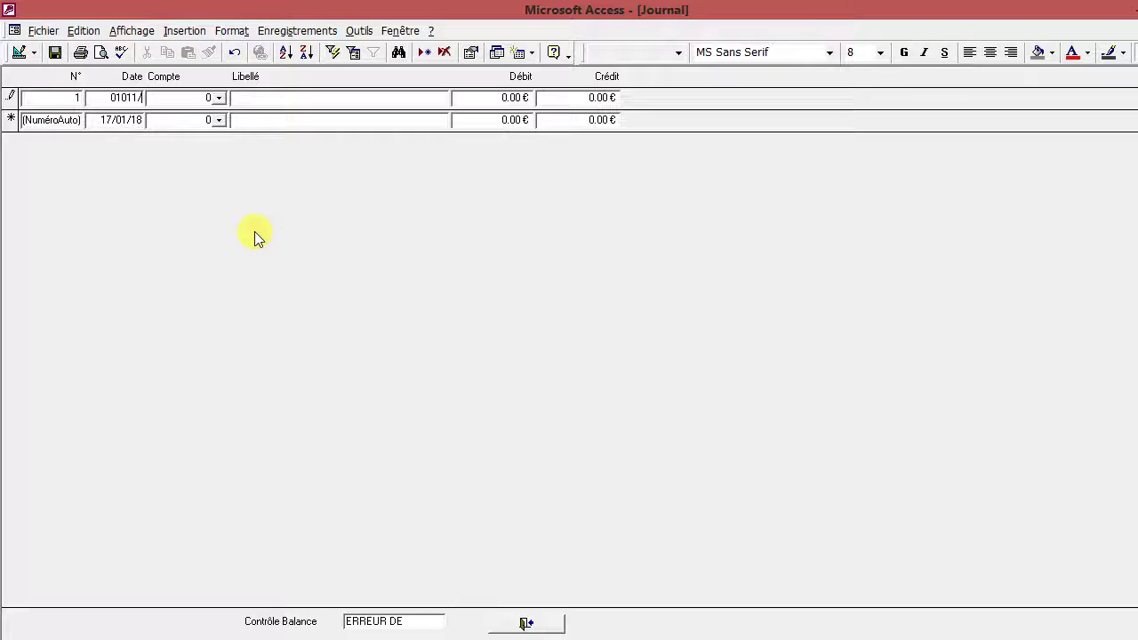
{"action": "key", "text": "BackSpace"}
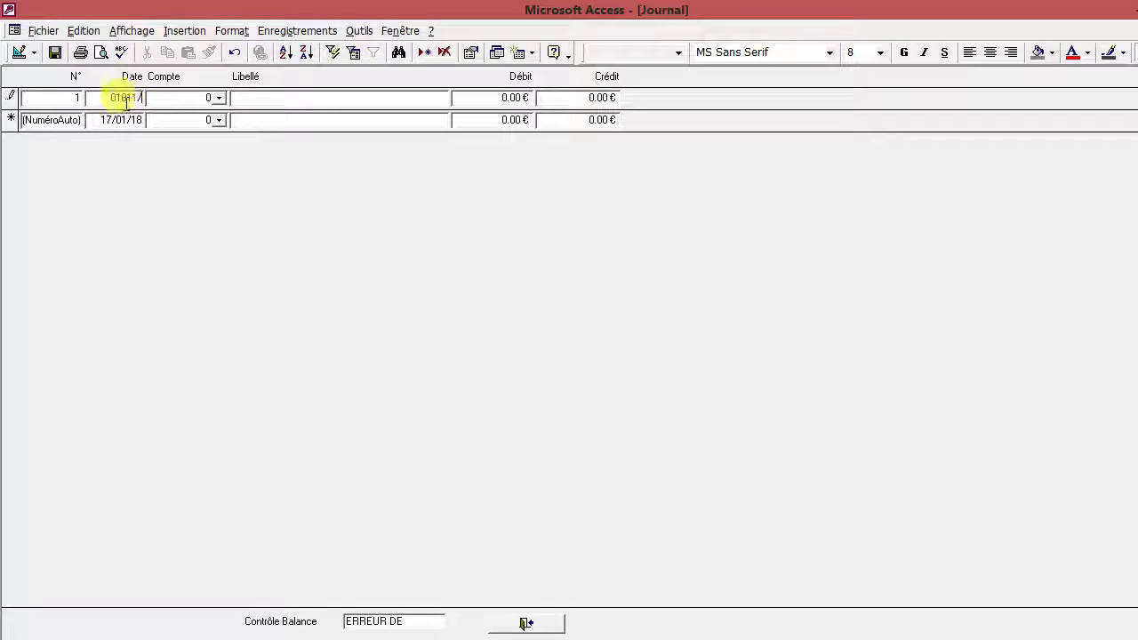
{"action": "key", "text": "BackSpace"}
{"action": "key", "text": "BackSpace"}
{"action": "key", "text": "BackSpace"}
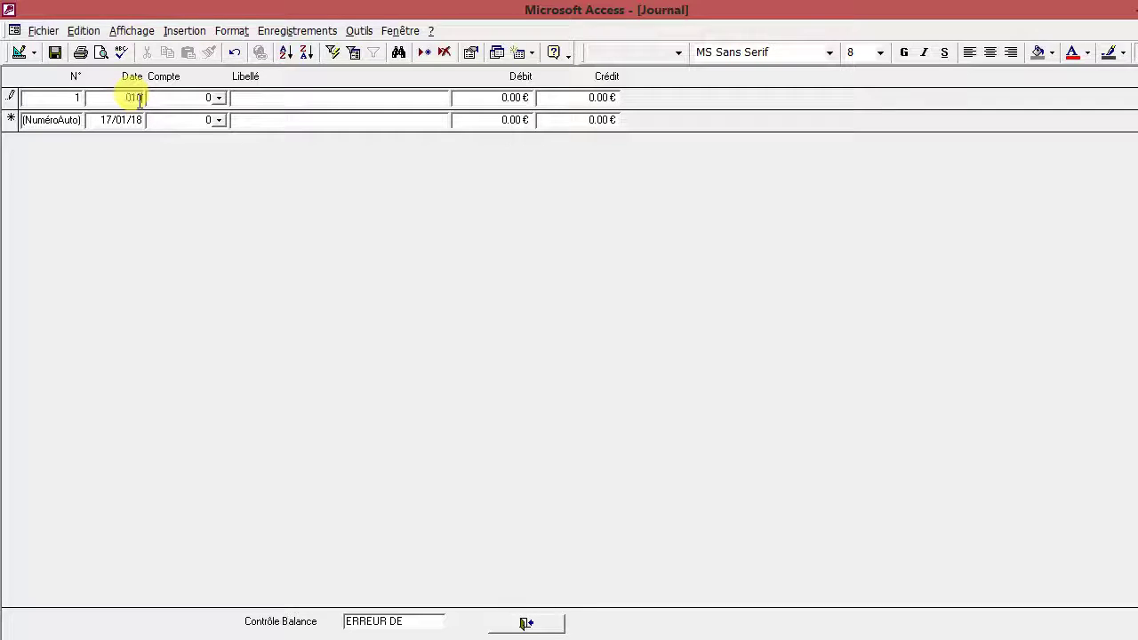
{"action": "type", "text": "0118"}
{"action": "key", "text": "Tab"}
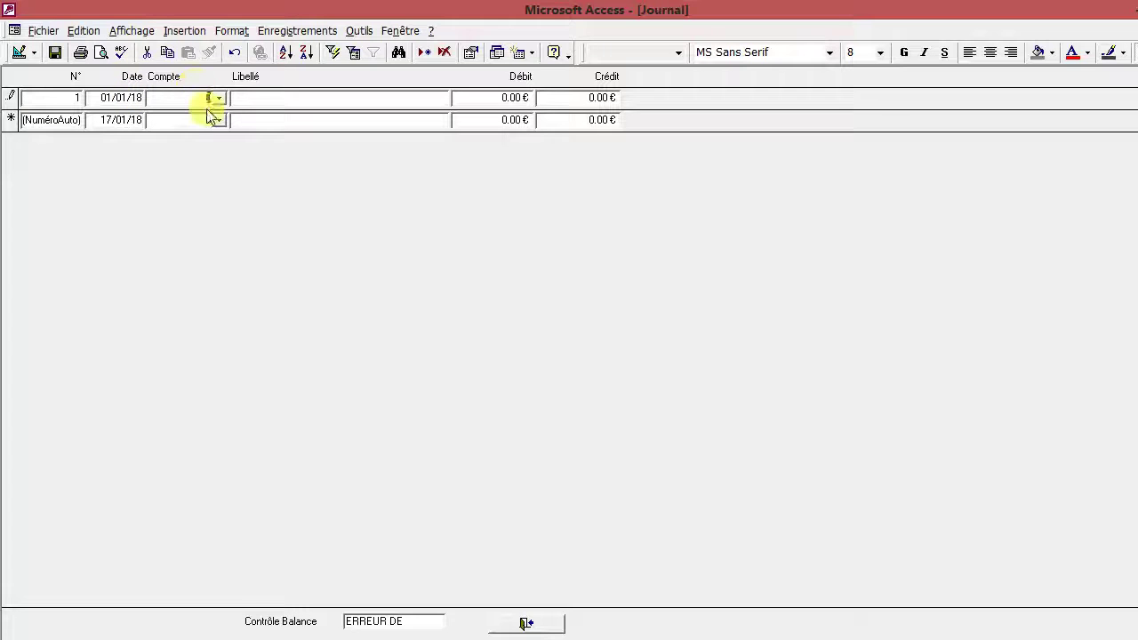
- Assign the first entry to account 1000 Capital, label it "Solde à nouveau" and enter a credit of 5000
{"action": "left_click", "coordinate": [219, 98]}
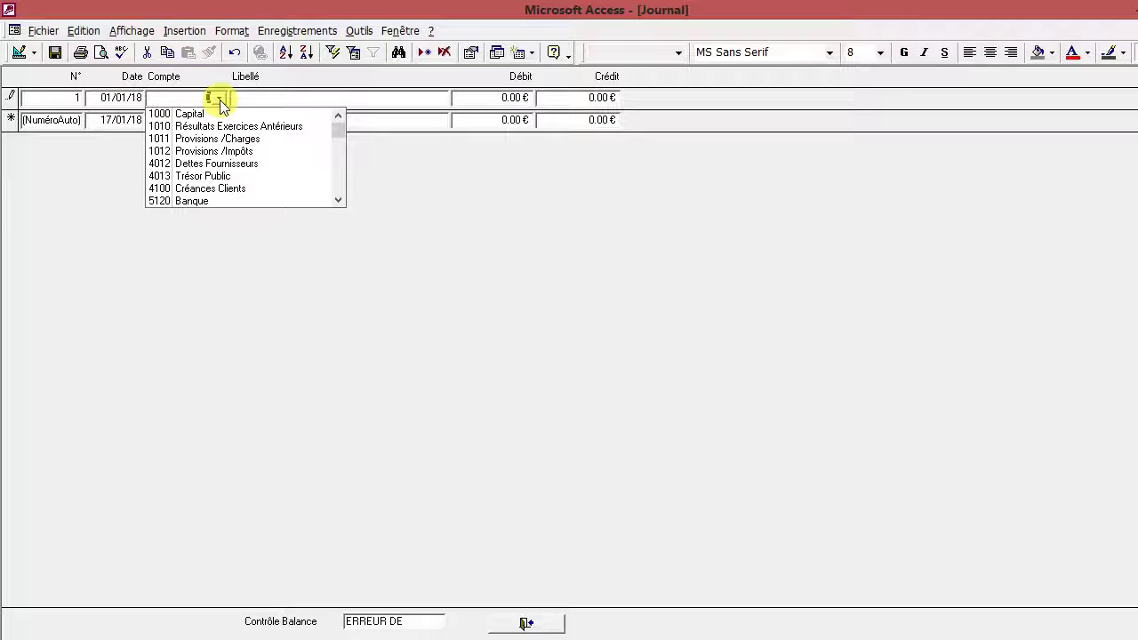
{"action": "left_click", "coordinate": [211, 112]}
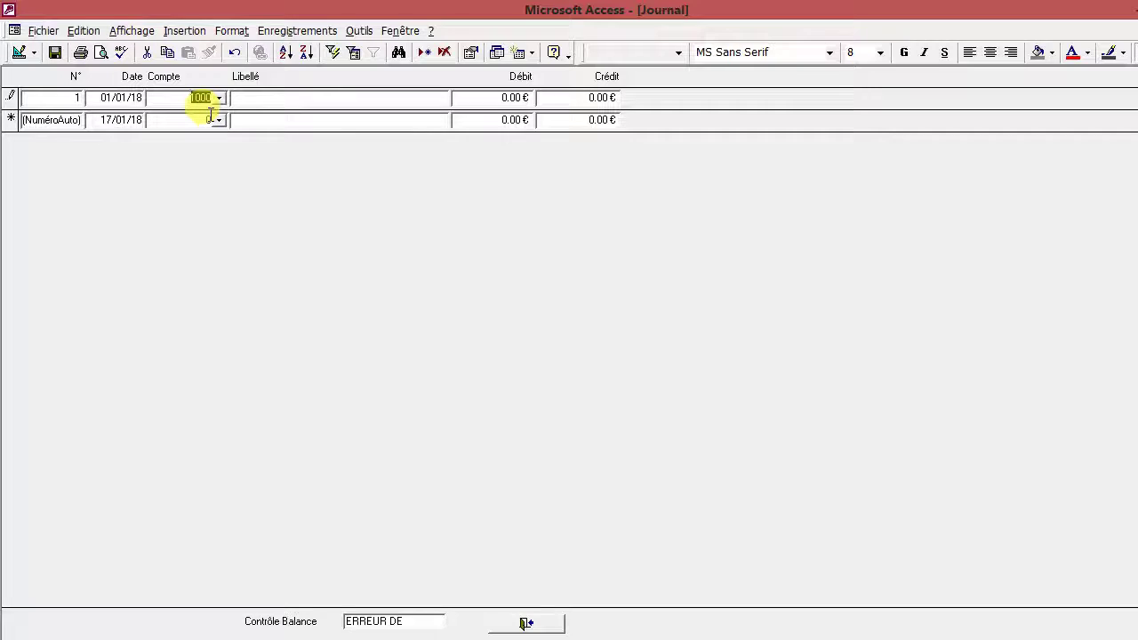
{"action": "left_click", "coordinate": [211, 108]}
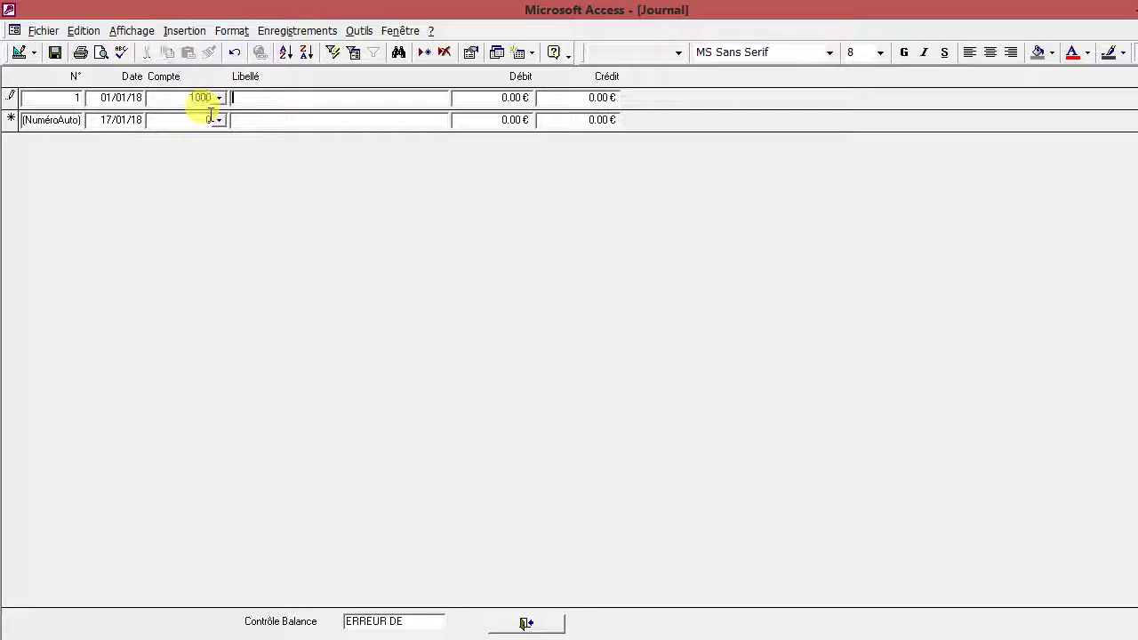
{"action": "type", "text": "Sol"}
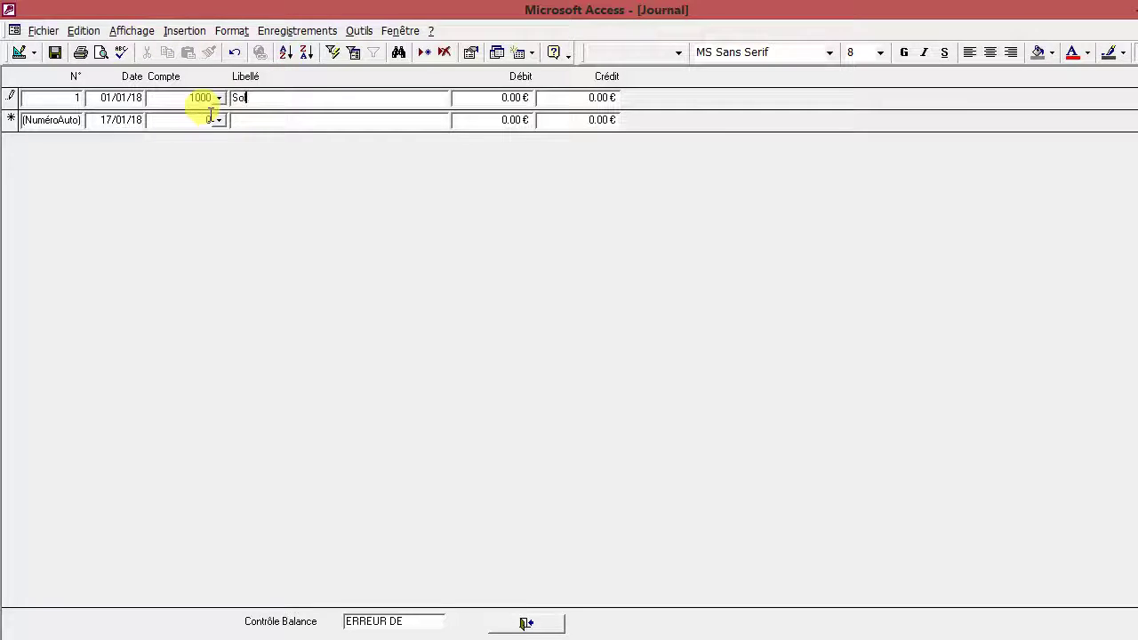
{"action": "type", "text": "de à nouveau"}
{"action": "key", "text": "Tab"}
{"action": "key", "text": "Tab"}
{"action": "type", "text": "5"}
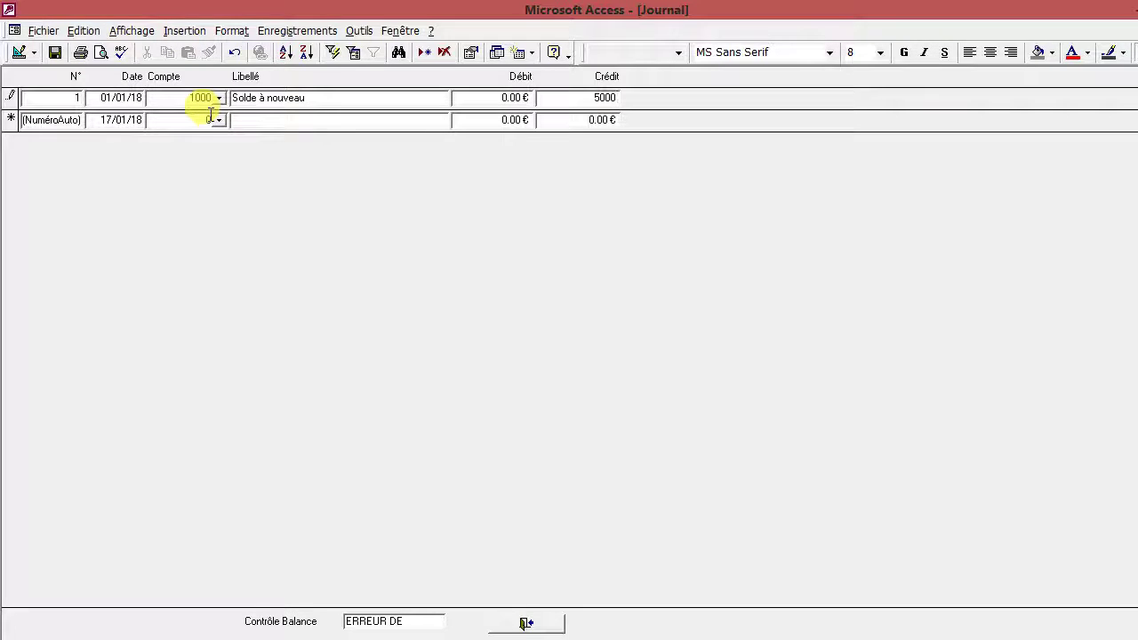
{"action": "key", "text": "Tab"}
- Date the second journal entry 01/01/18 and assign it to account 1010 Résultats Exercices Antérieurs
{"action": "key", "text": "Tab"}
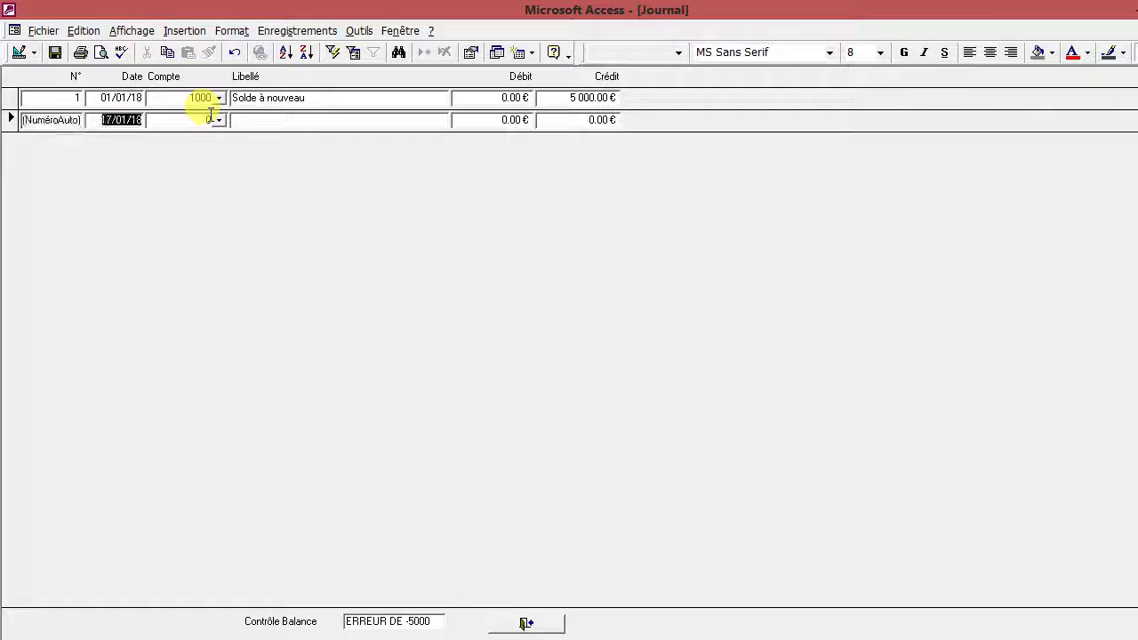
{"action": "type", "text": "01/0"}
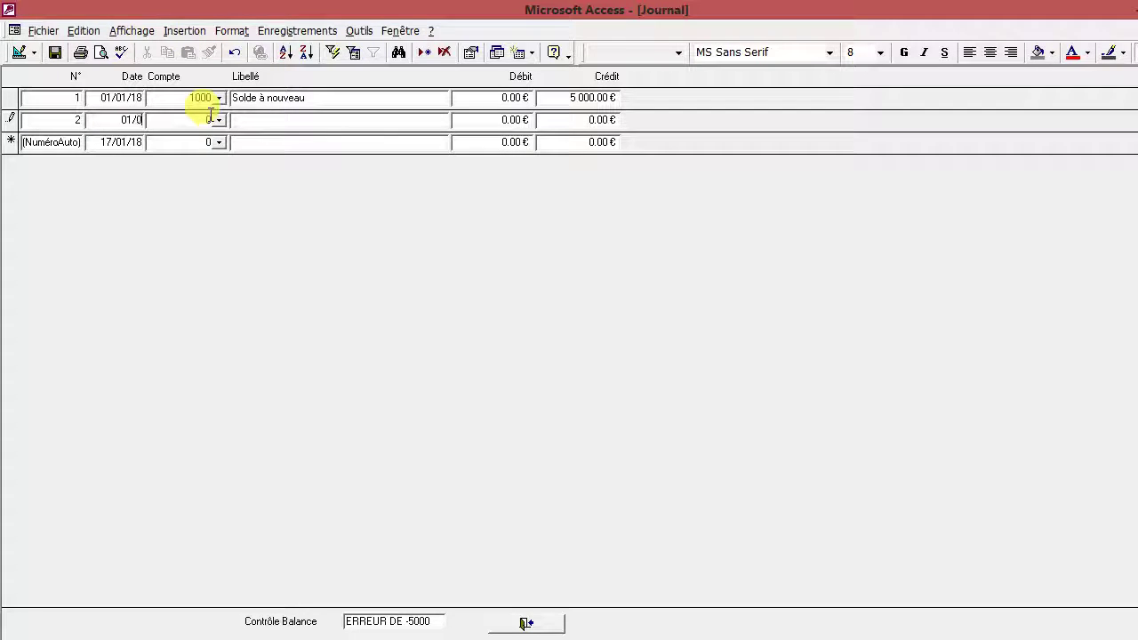
{"action": "type", "text": "1/18"}
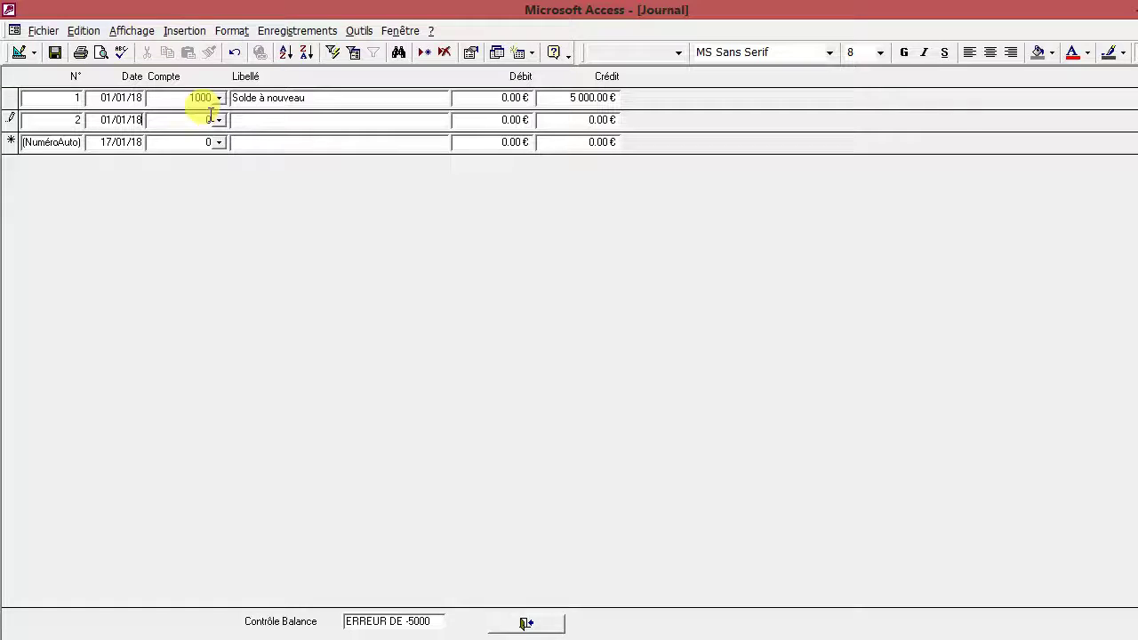
{"action": "key", "text": "Tab"}
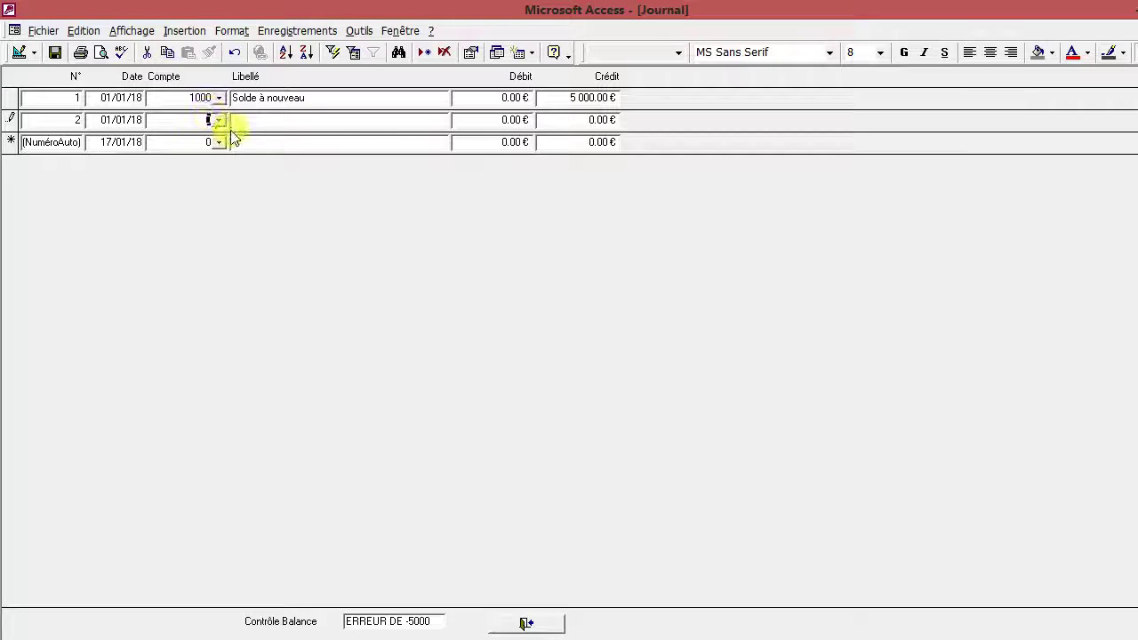
{"action": "left_click", "coordinate": [220, 120]}
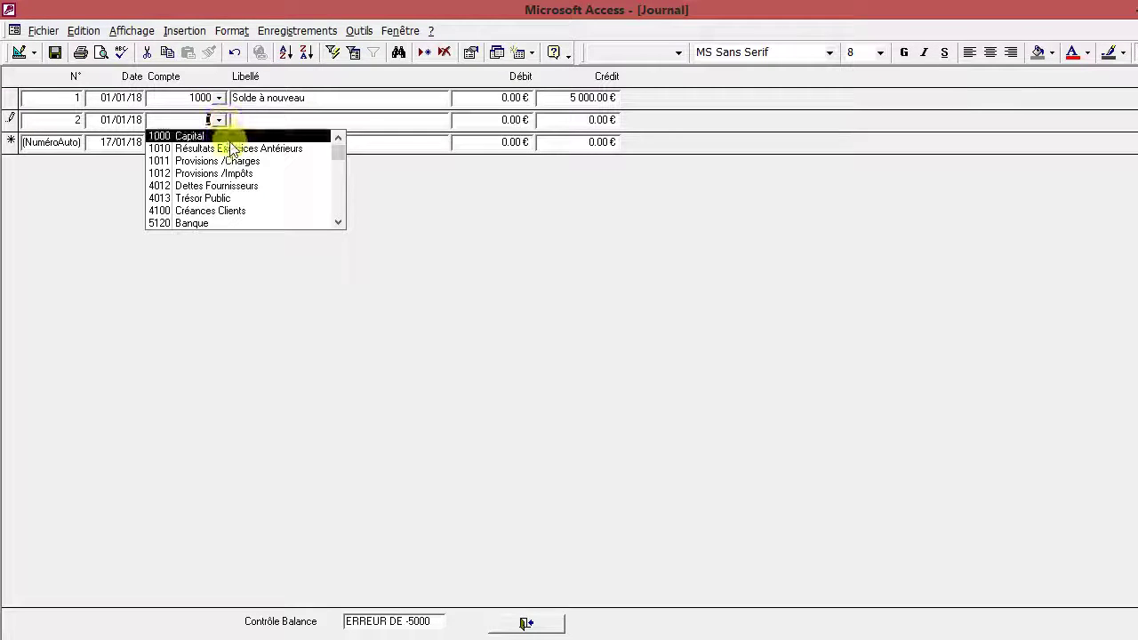
{"action": "left_click", "coordinate": [233, 148]}
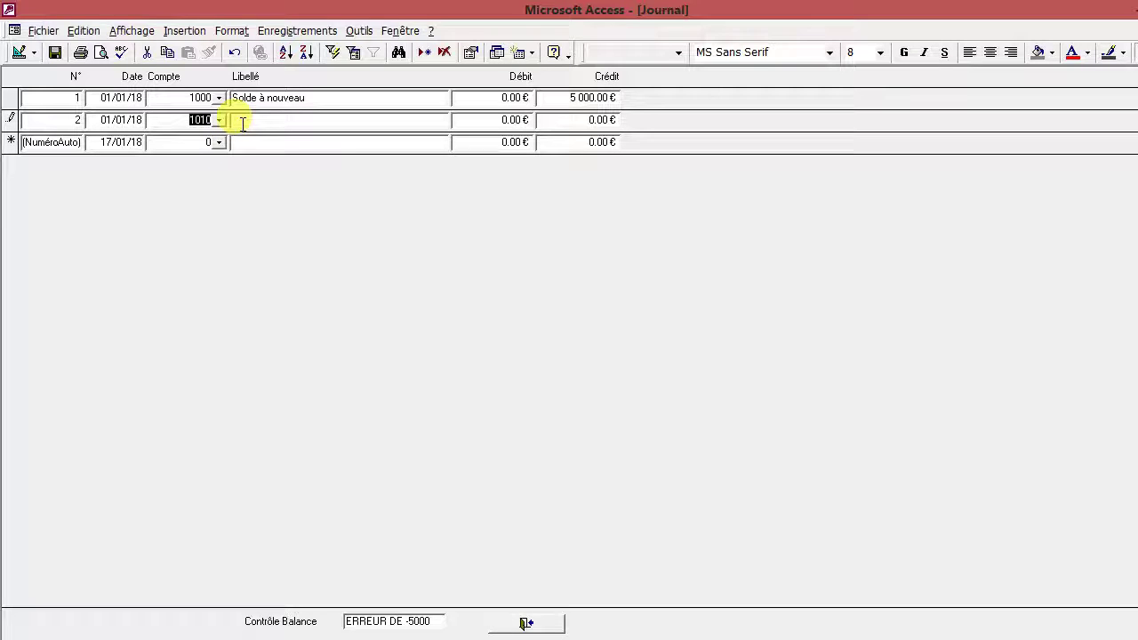
- Label the second entry "Solde à nouveau" and enter a credit of 1260
{"action": "left_click", "coordinate": [242, 121]}
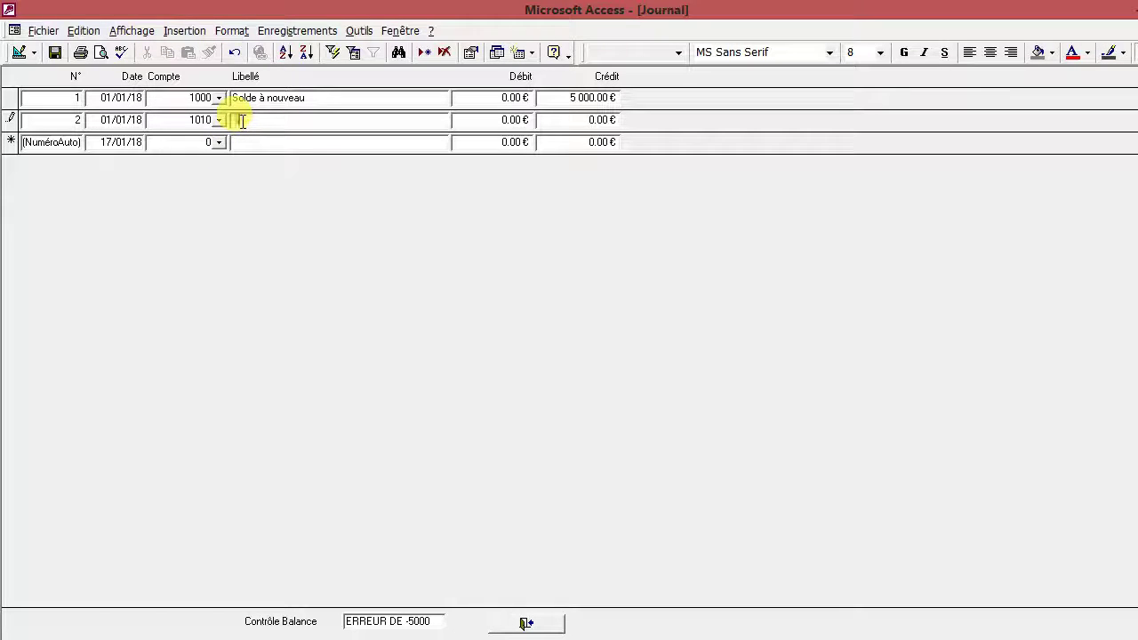
{"action": "type", "text": "Solde"}
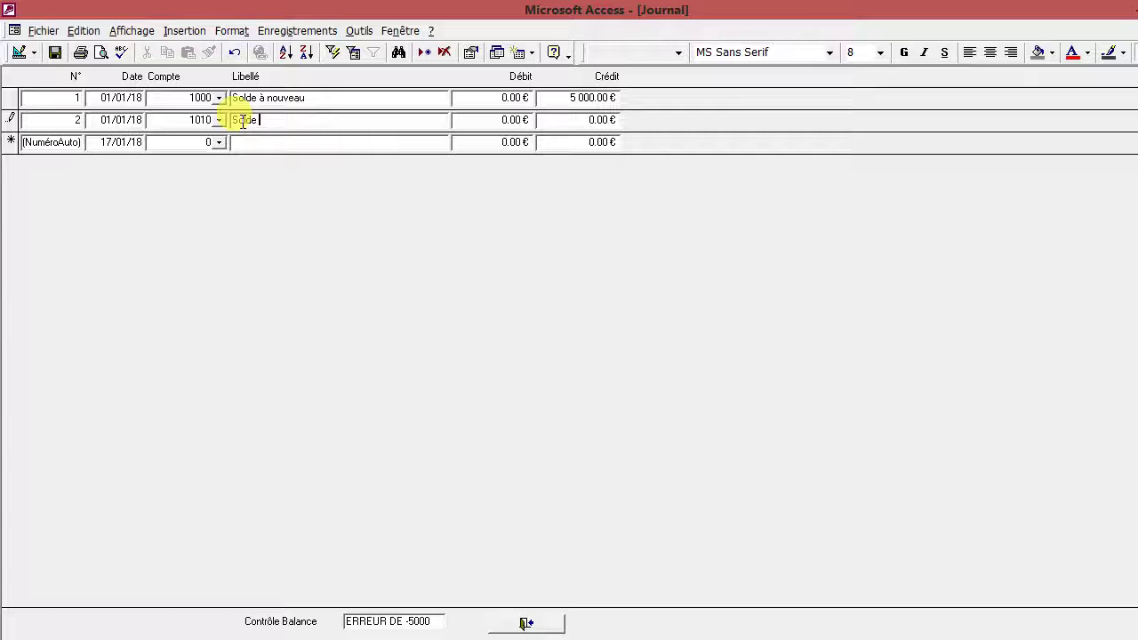
{"action": "type", "text": " à nouveau"}
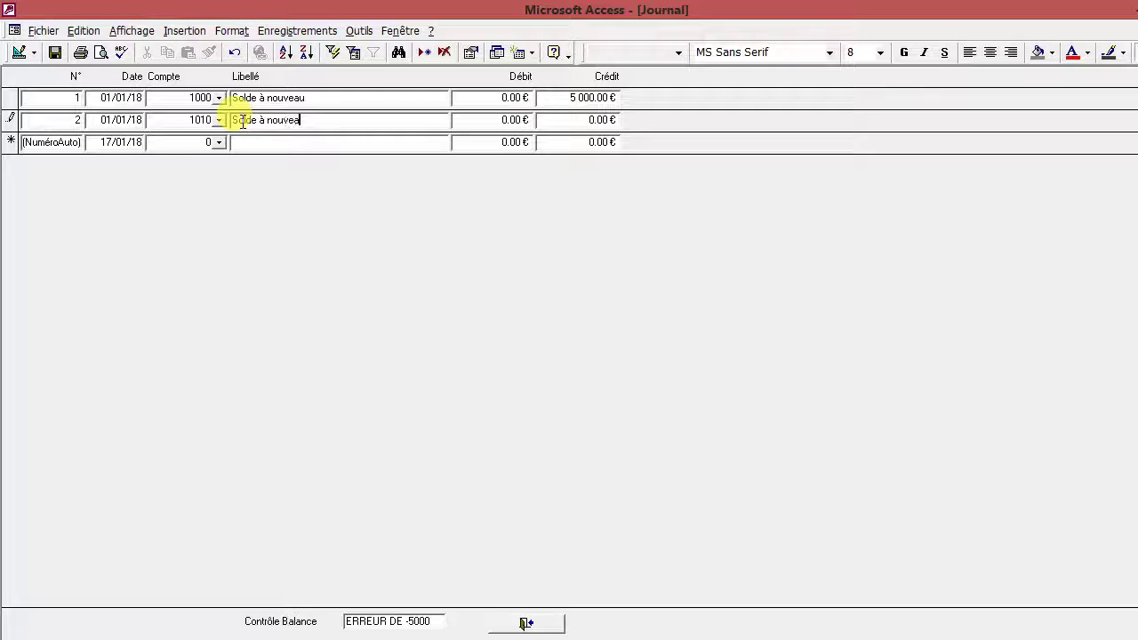
{"action": "key", "text": "Tab"}
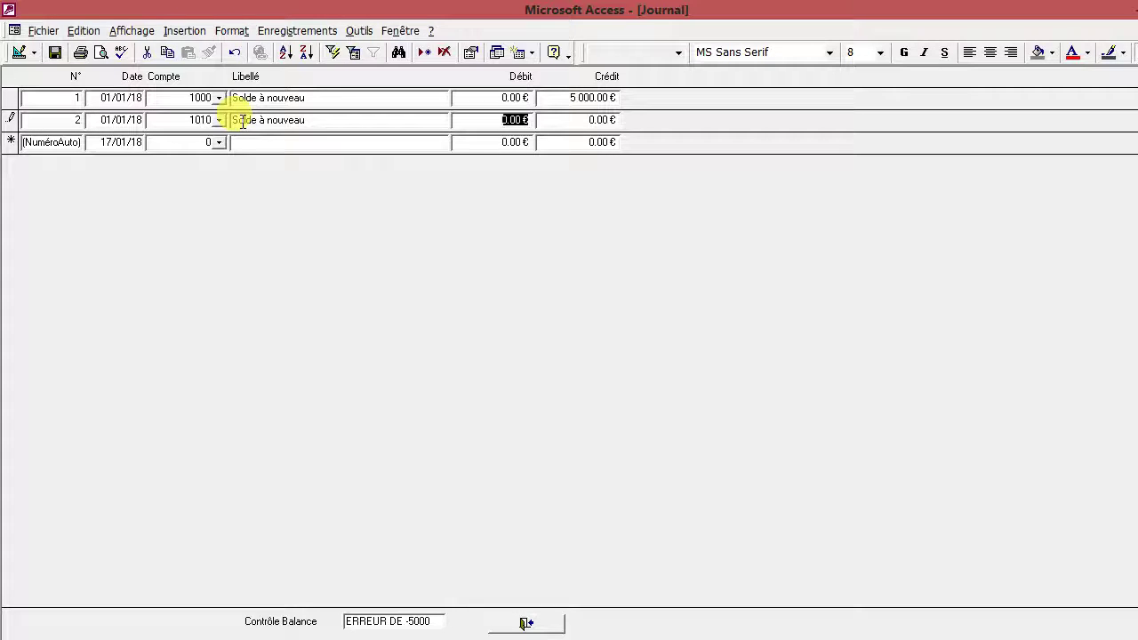
{"action": "key", "text": "Tab"}
{"action": "type", "text": "126"}
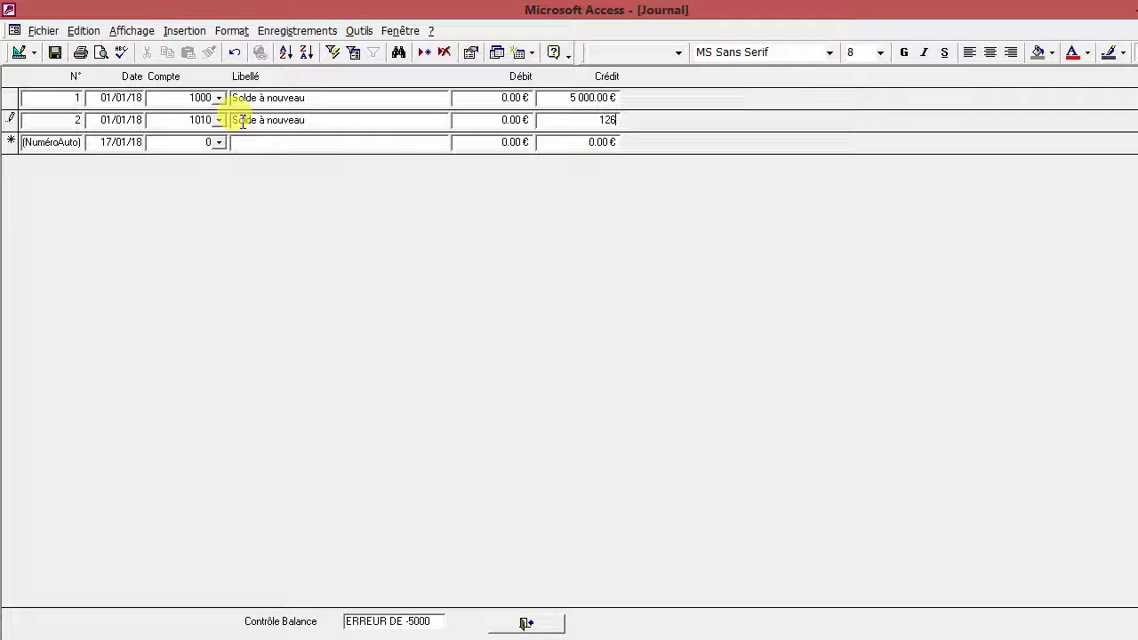
{"action": "key", "text": "Tab"}
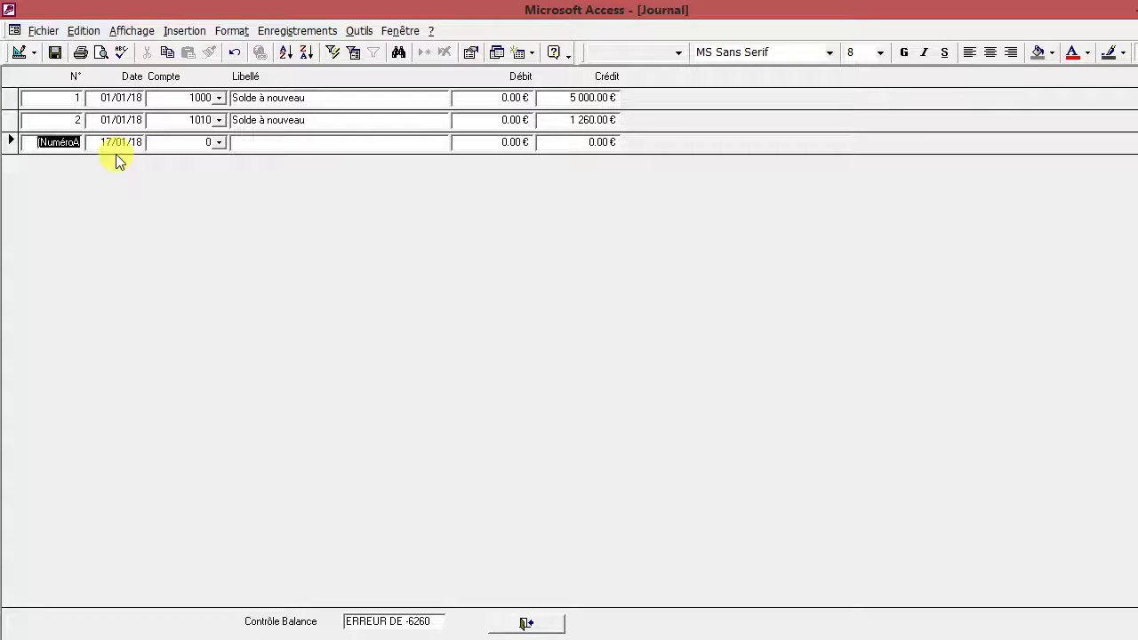
- Date the third journal entry 01/01/18 and assign it to account 4012 Dettes Fournisseurs
{"action": "key", "text": "Tab"}
{"action": "type", "text": "01/"}
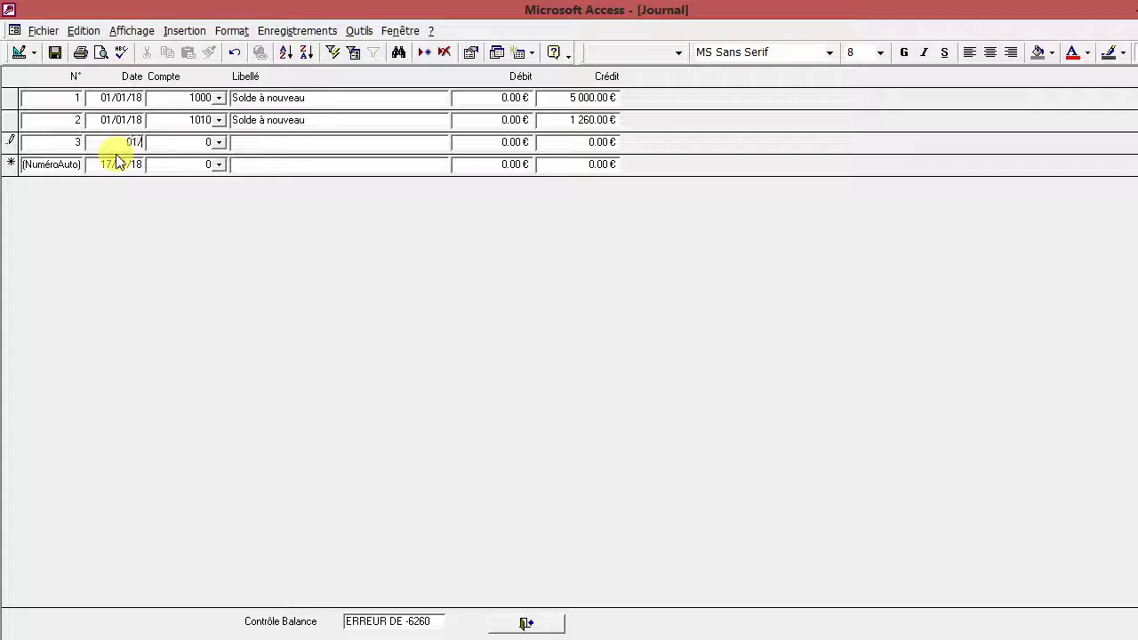
{"action": "type", "text": "01/18"}
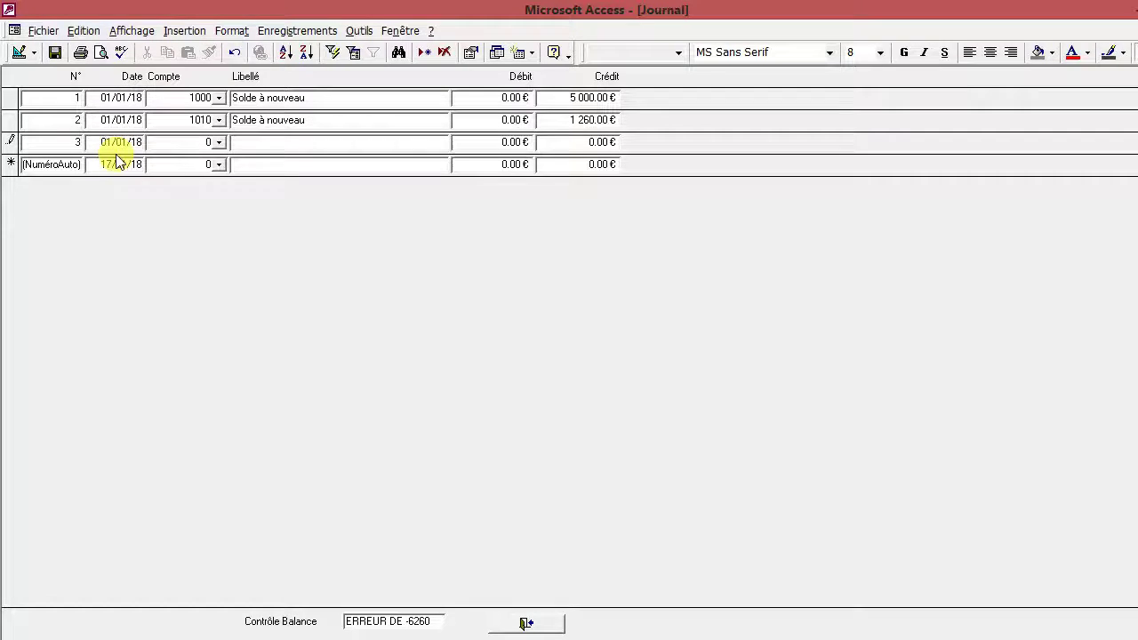
{"action": "key", "text": "Tab"}
{"action": "left_click", "coordinate": [218, 142]}
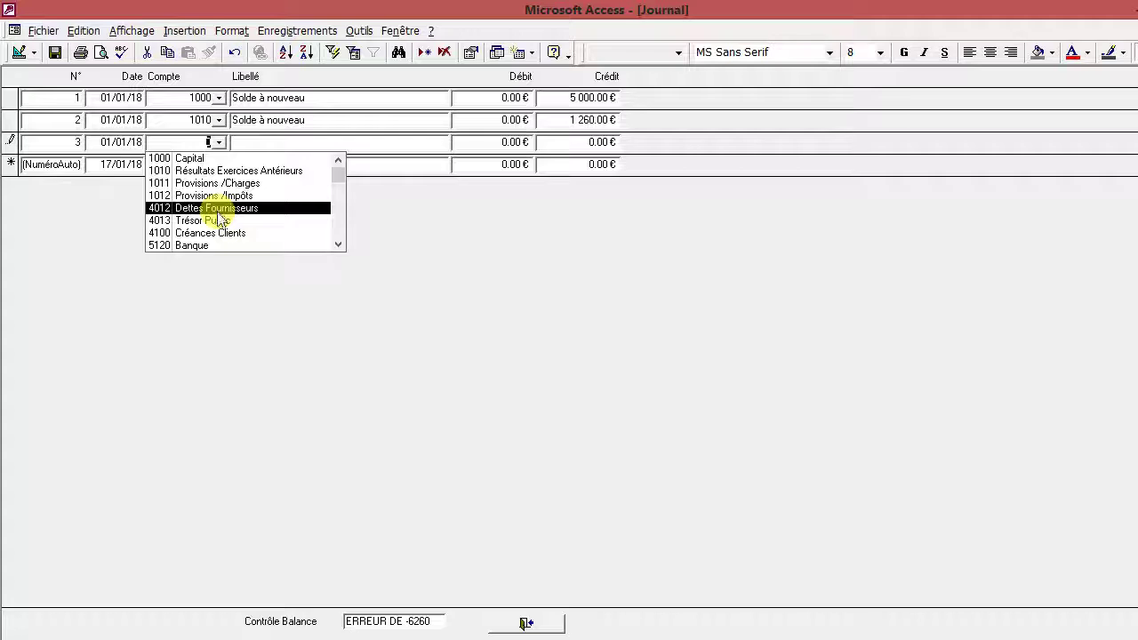
{"action": "left_click", "coordinate": [219, 208]}
- Label the third entry "Solde à nouveau" and enter a credit of 850
{"action": "left_click", "coordinate": [250, 139]}
{"action": "type", "text": "Solde à nouveau"}
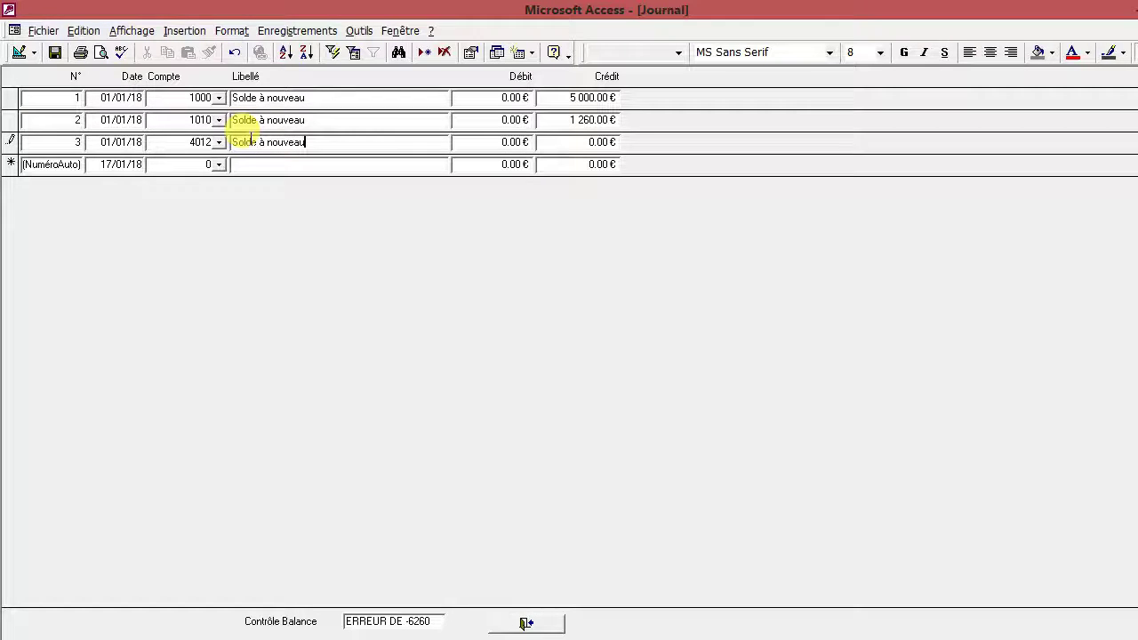
{"action": "key", "text": "Tab"}
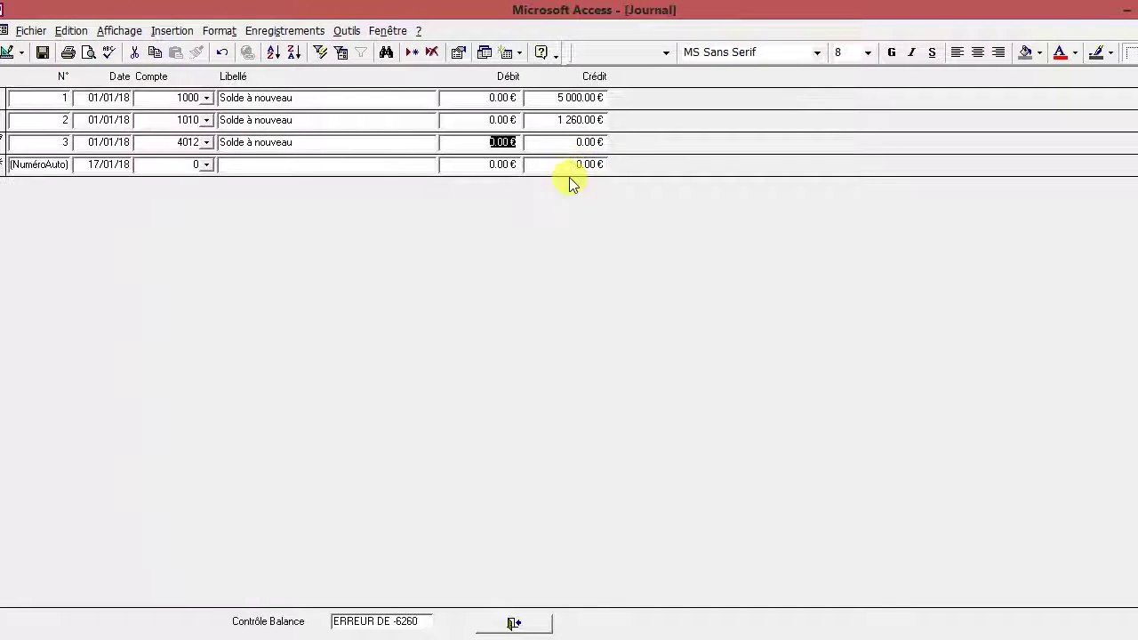
{"action": "key", "text": "Tab"}
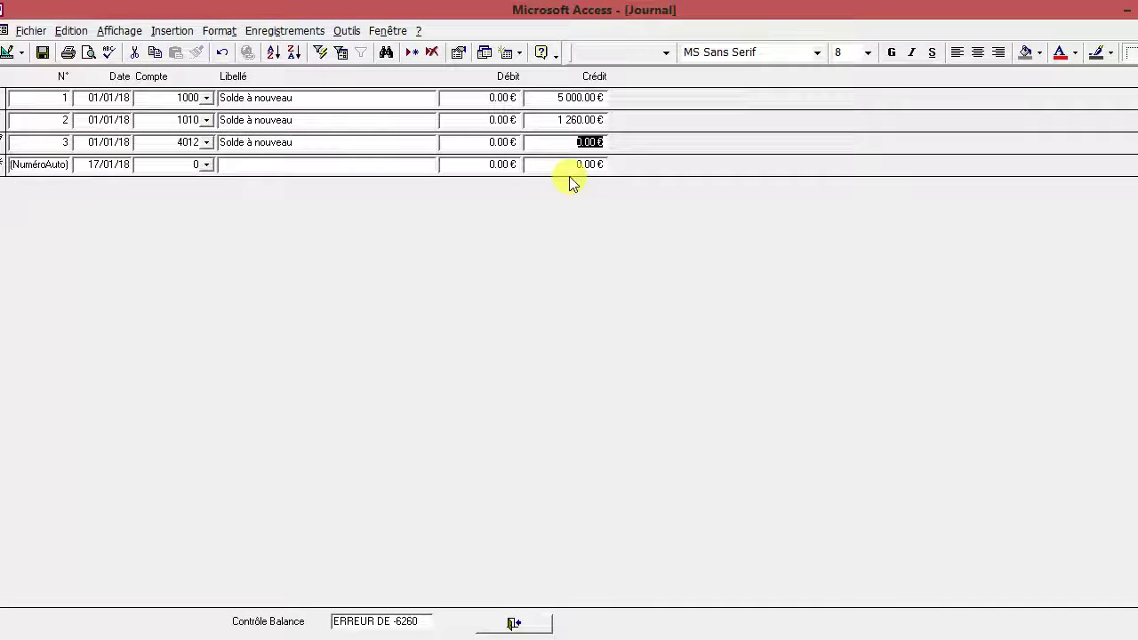
{"action": "type", "text": "850"}
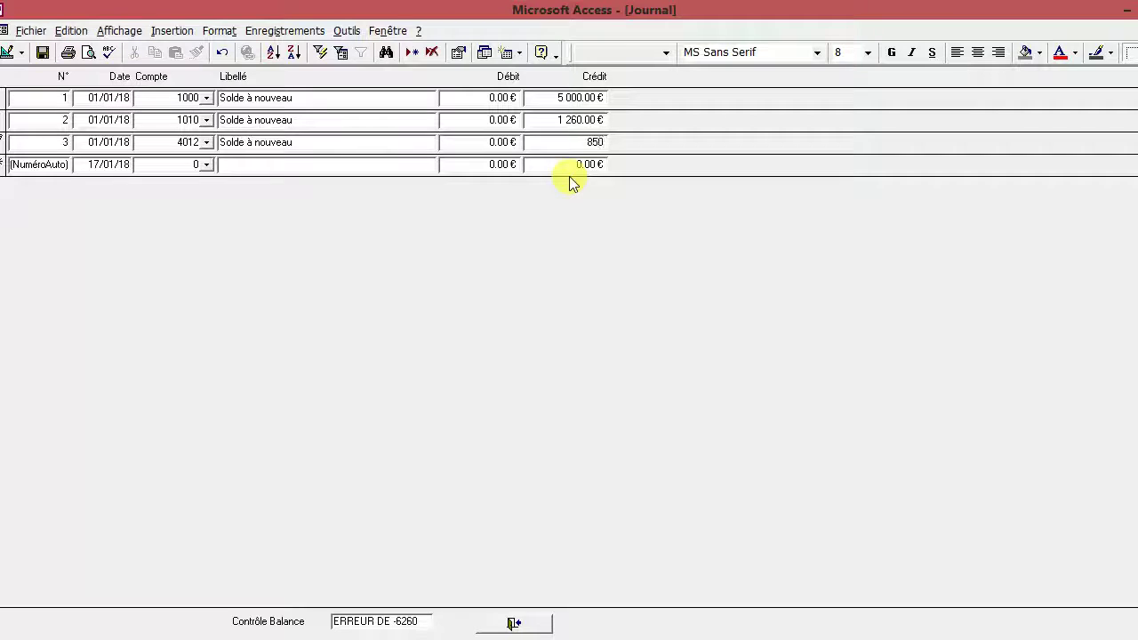
{"action": "key", "text": "Tab"}
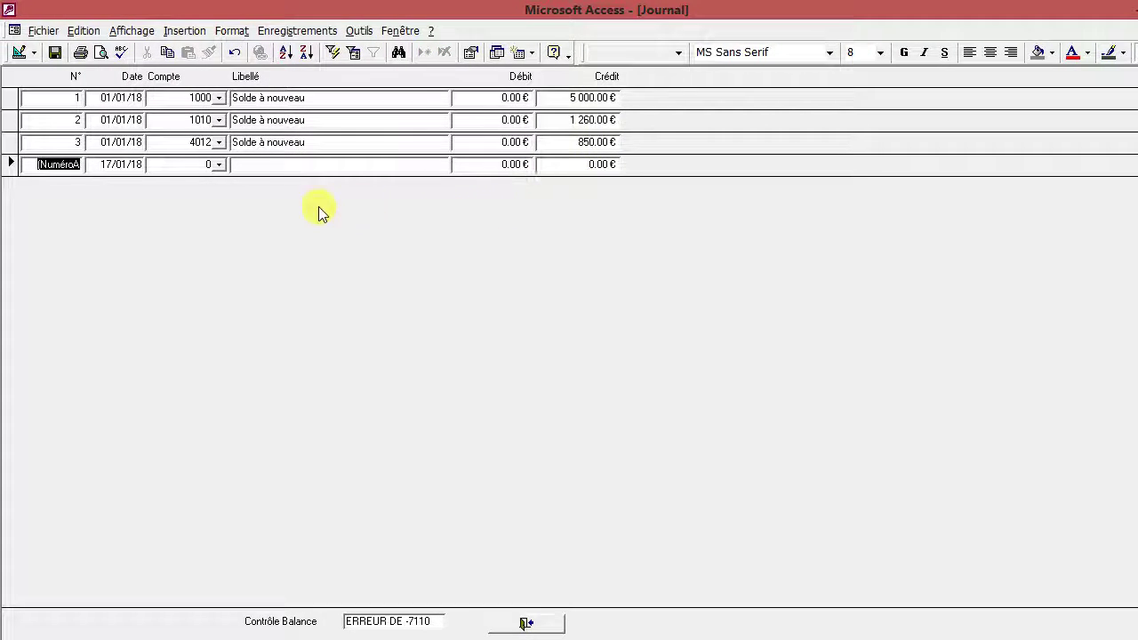
- Date the fourth journal entry 01/01/18 and assign it to account 4100 Créances Clients
{"action": "left_click", "coordinate": [127, 162]}
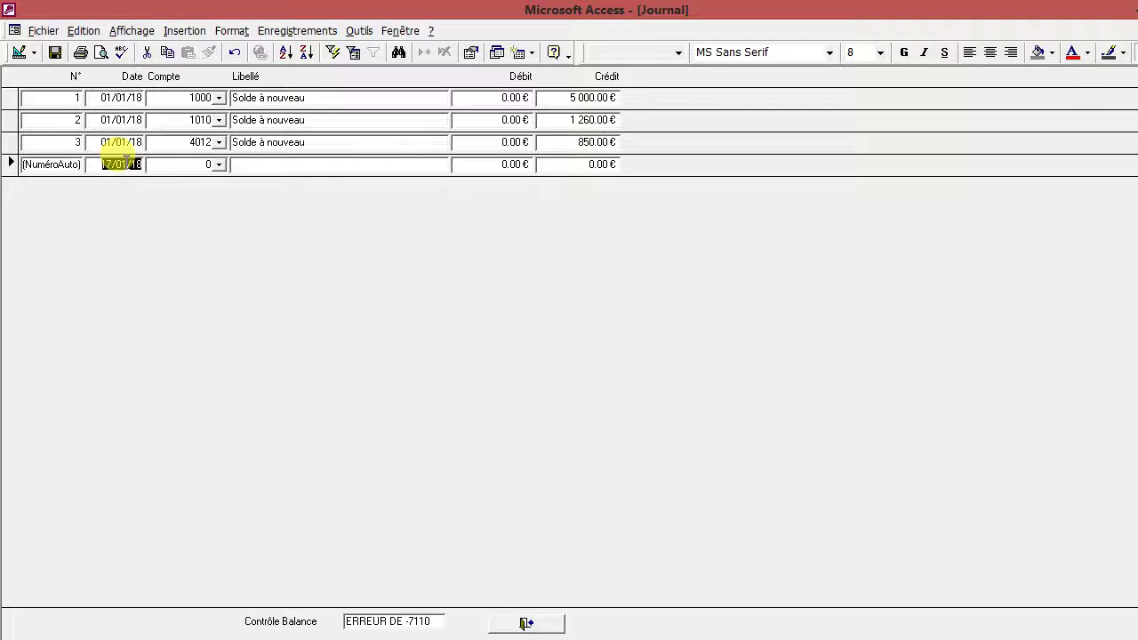
{"action": "type", "text": "01/01"}
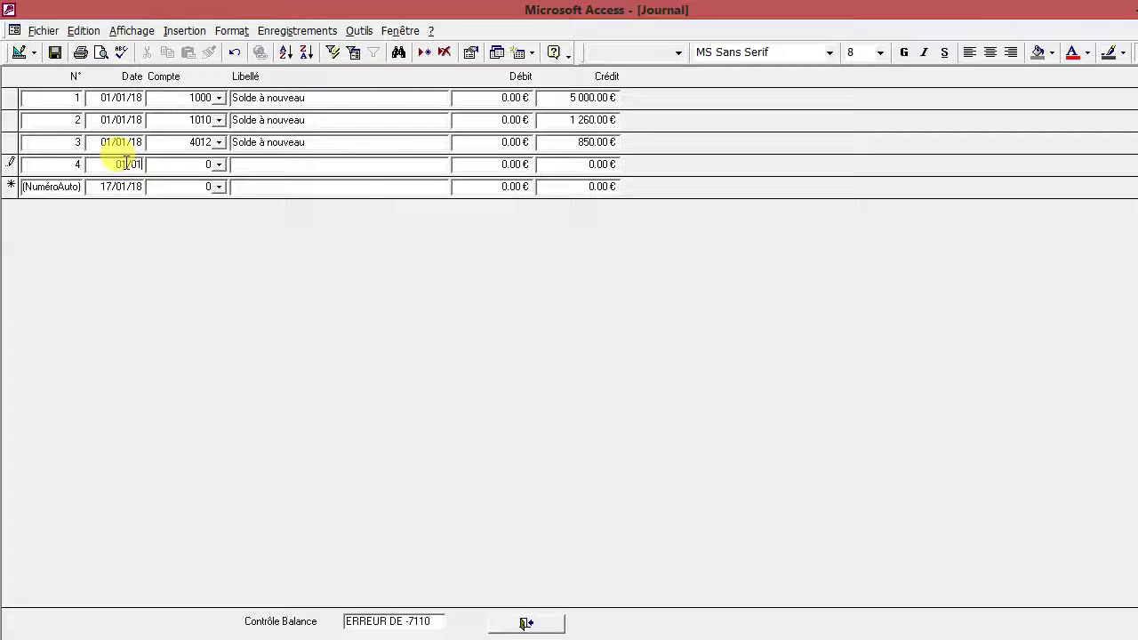
{"action": "type", "text": "/18"}
{"action": "key", "text": "Tab"}
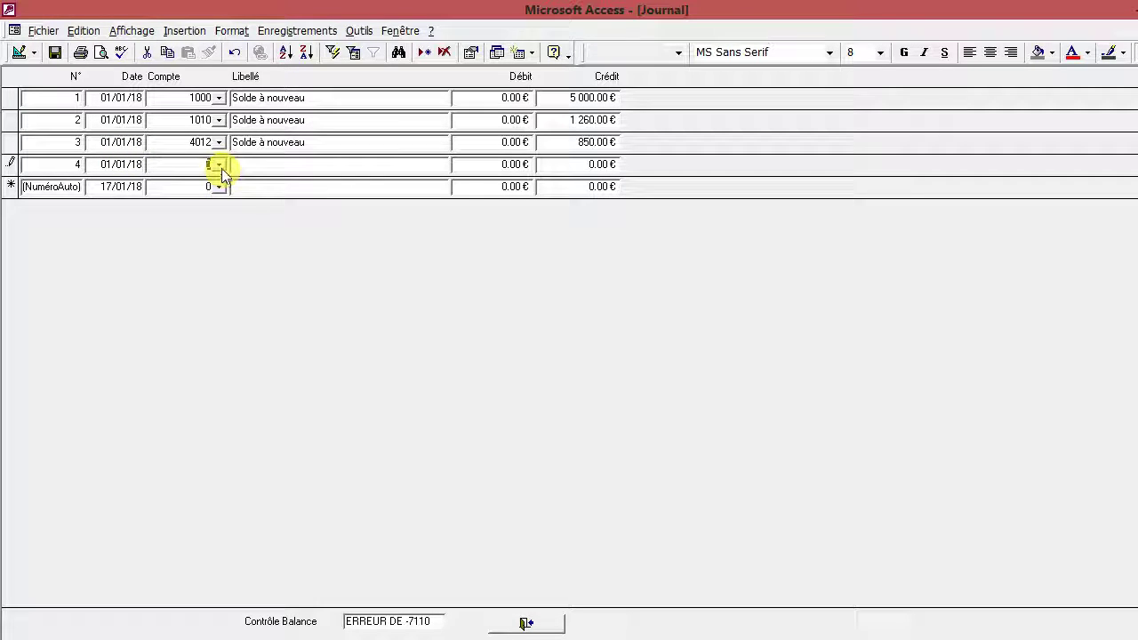
{"action": "left_click", "coordinate": [220, 165]}
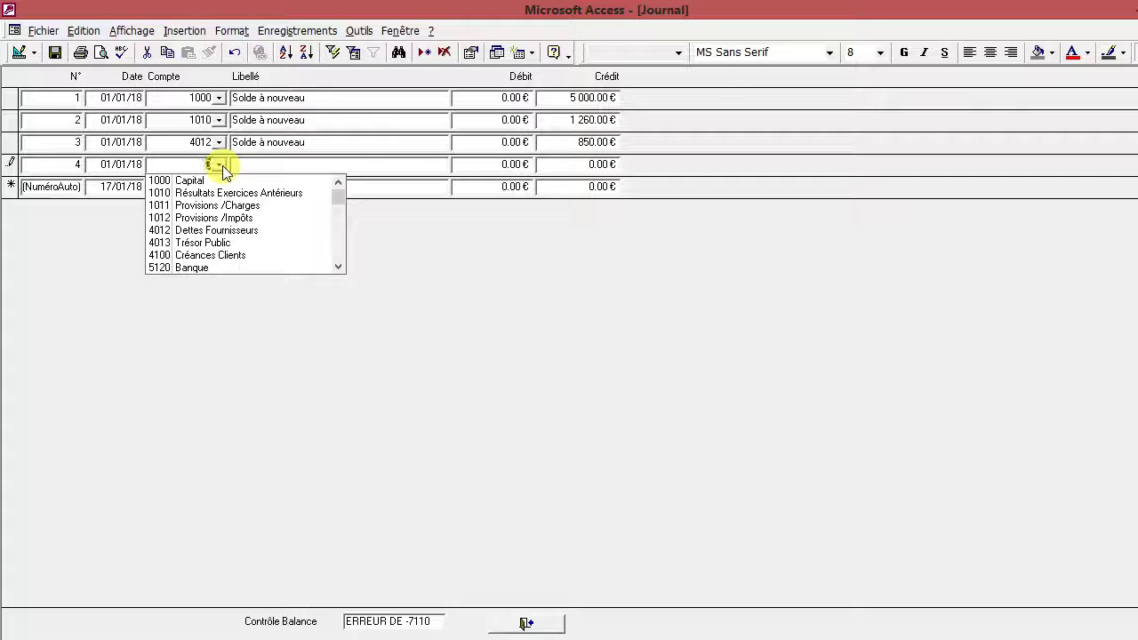
{"action": "left_click", "coordinate": [229, 256]}
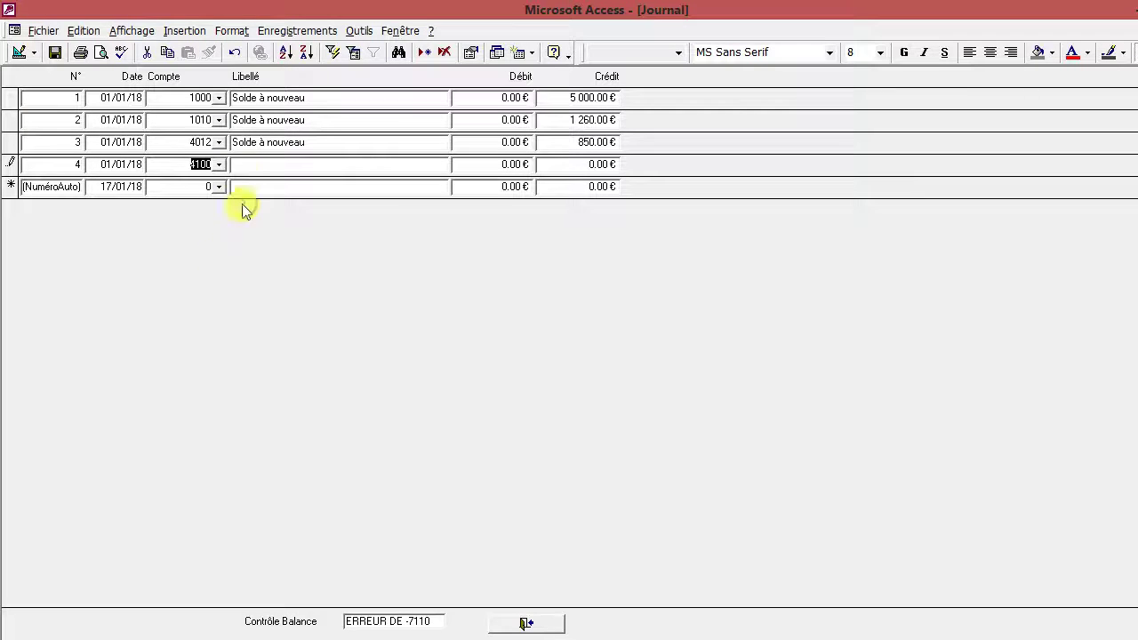
- Label the fourth entry "Solde à nouveu" and enter a debit of 2500
{"action": "left_click", "coordinate": [252, 167]}
{"action": "type", "text": "S"}
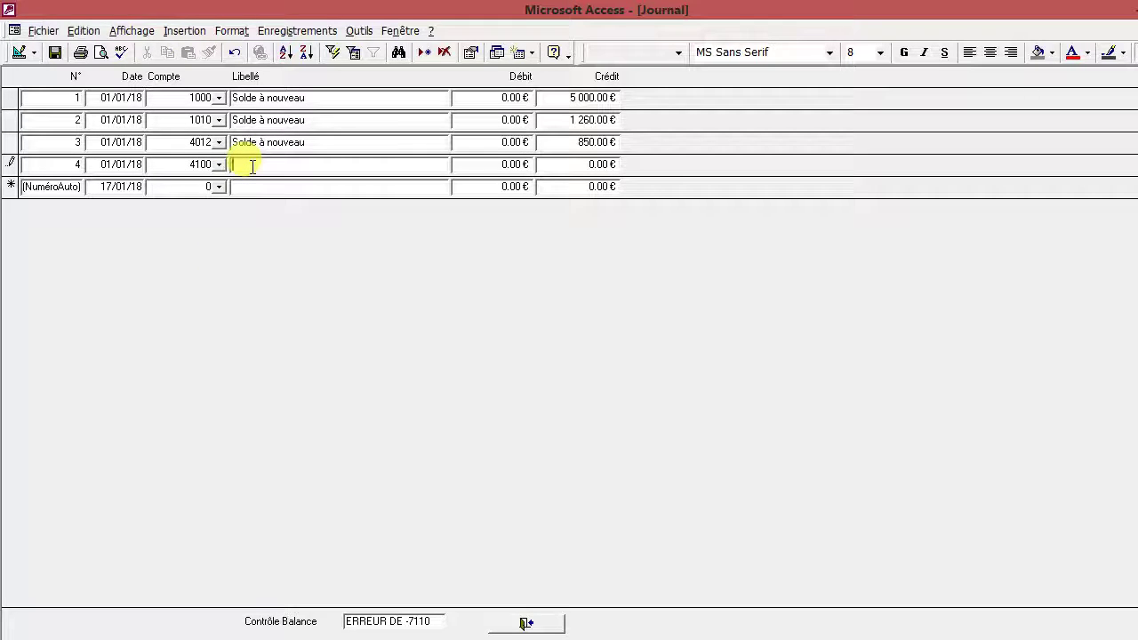
{"action": "type", "text": "olde à nouveu"}
{"action": "key", "text": "Tab"}
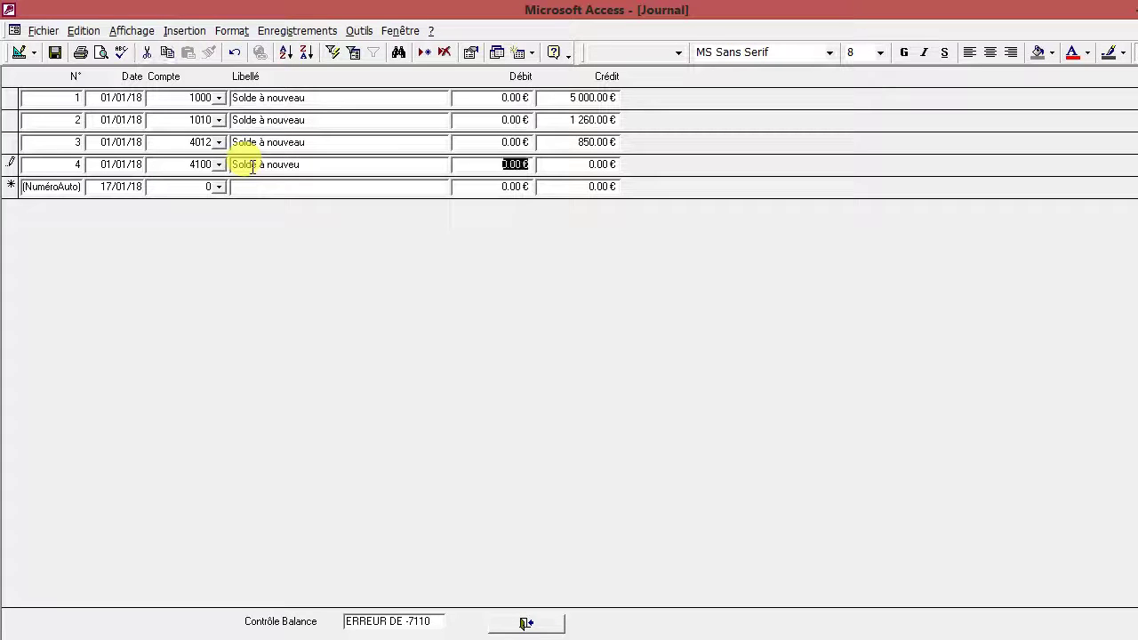
{"action": "type", "text": "250"}
{"action": "key", "text": "Tab"}
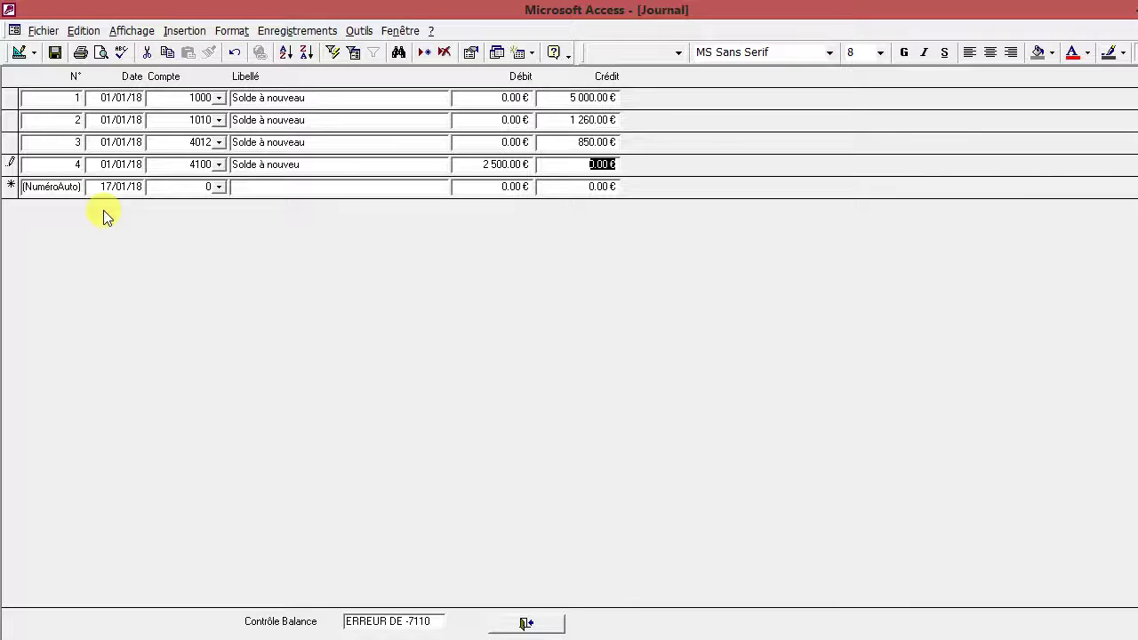
{"action": "key", "text": "Tab"}
- Date the fifth journal entry 01/01/18 and assign it to account 5120 Banque
{"action": "key", "text": "Tab"}
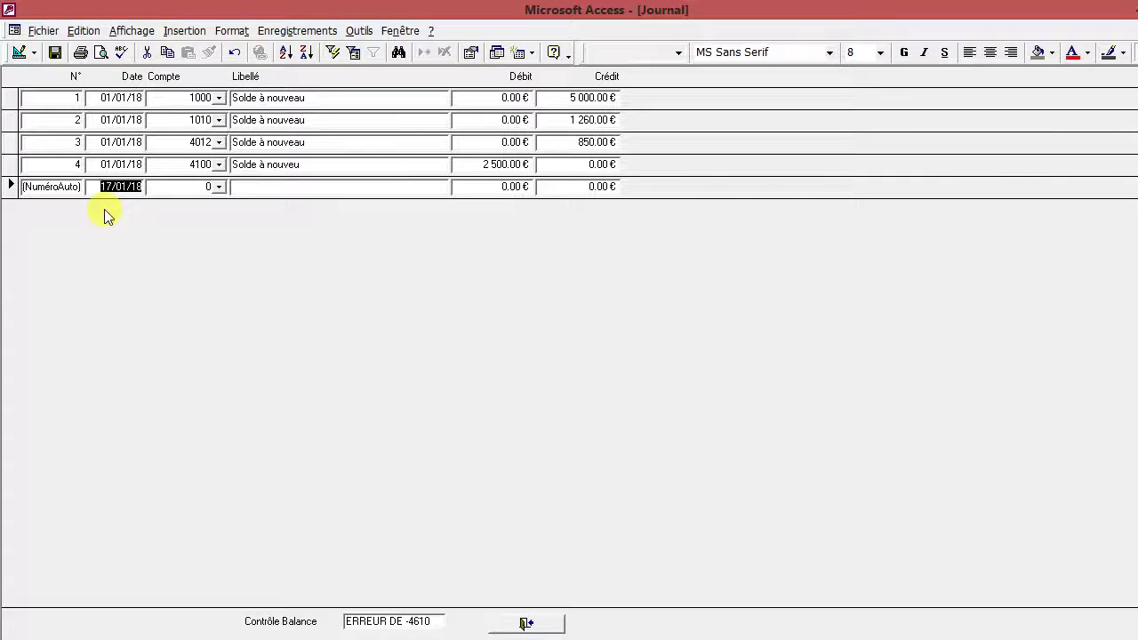
{"action": "type", "text": "01/0"}
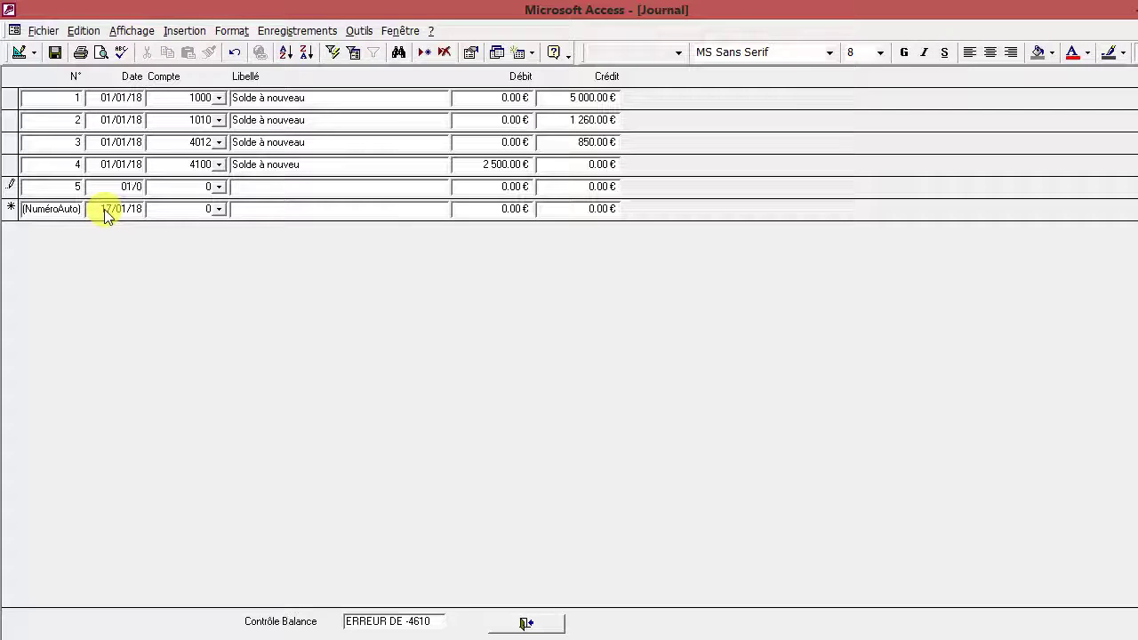
{"action": "type", "text": "1/18"}
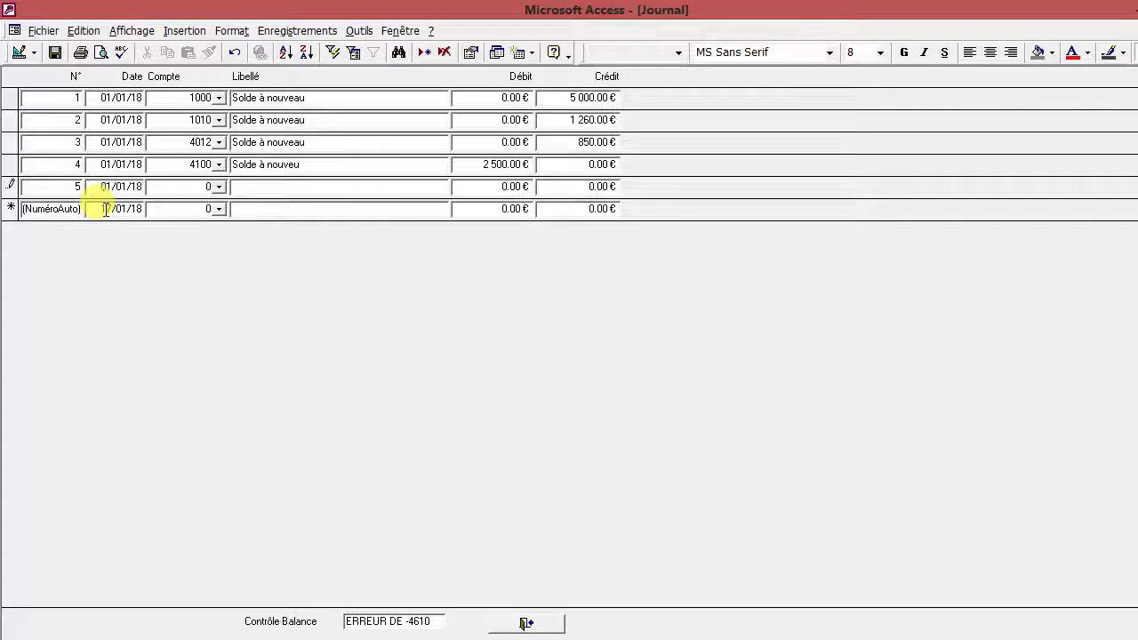
{"action": "key", "text": "Tab"}
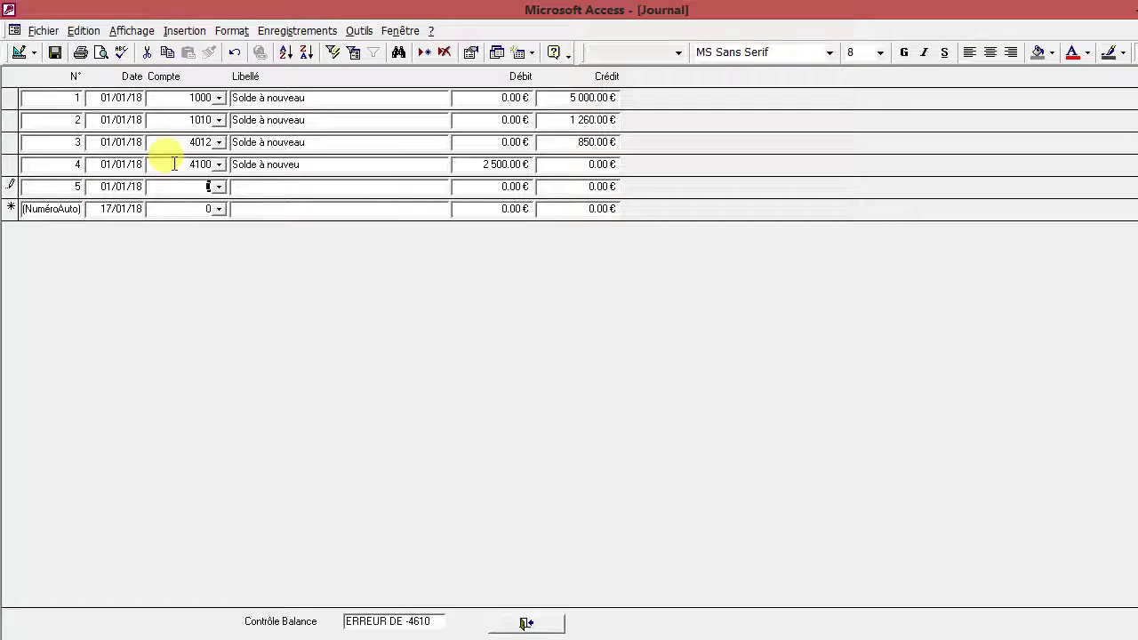
{"action": "left_click", "coordinate": [219, 188]}
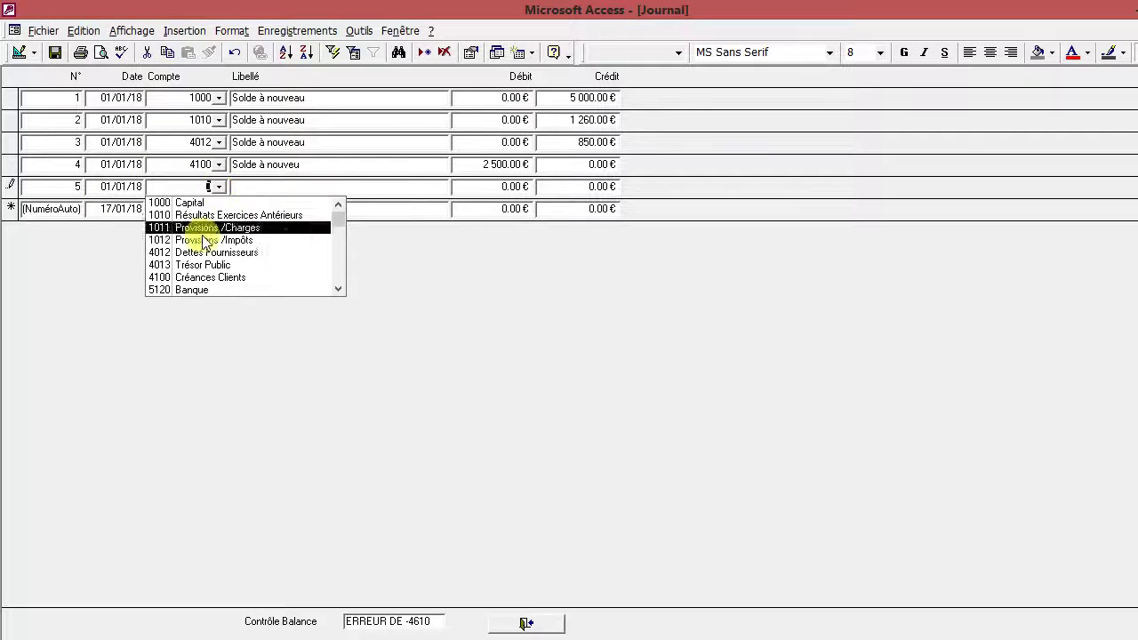
{"action": "left_click", "coordinate": [195, 290]}
- Label the fifth entry "Solde à nouveau" with a debit of 4610, and close the journal entry form
{"action": "key", "text": "Tab"}
{"action": "type", "text": "S"}
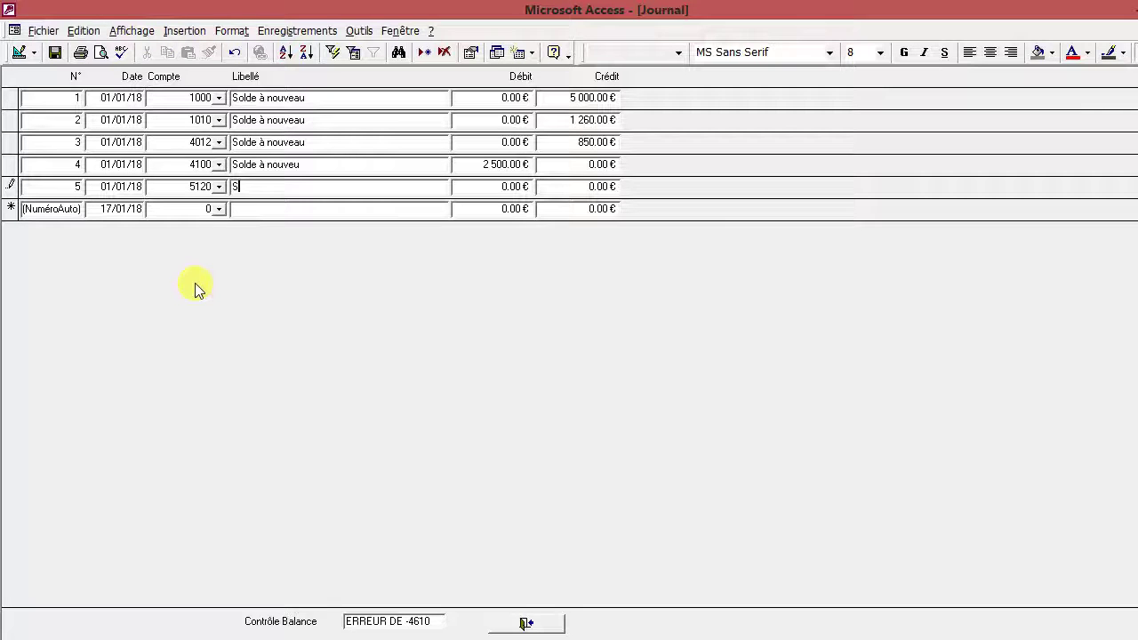
{"action": "type", "text": "olde à no"}
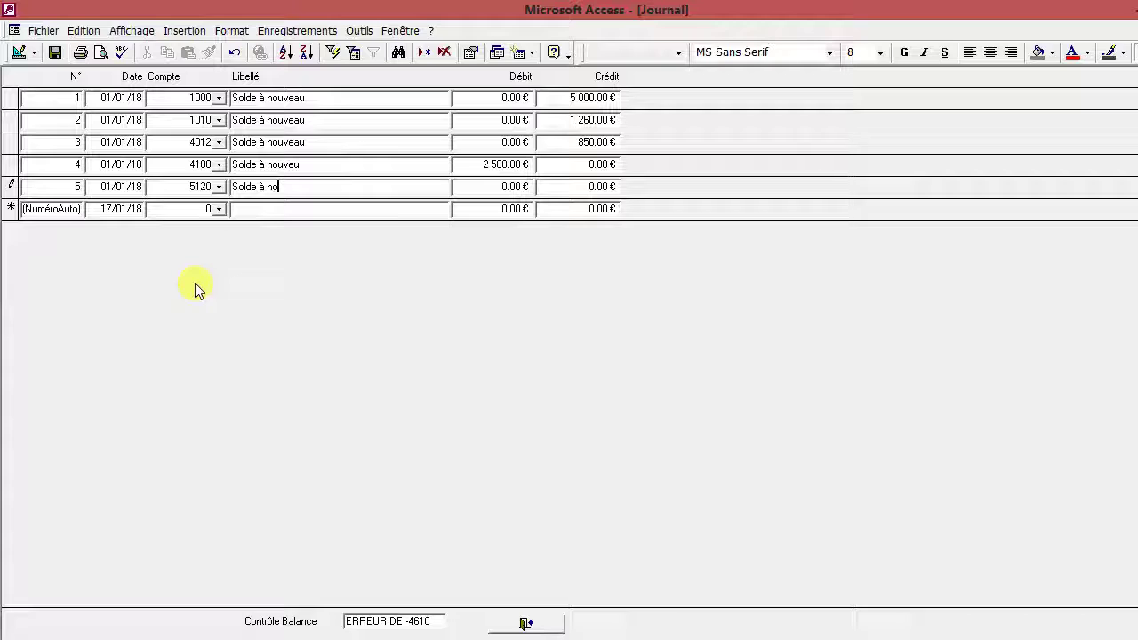
{"action": "type", "text": "uveau"}
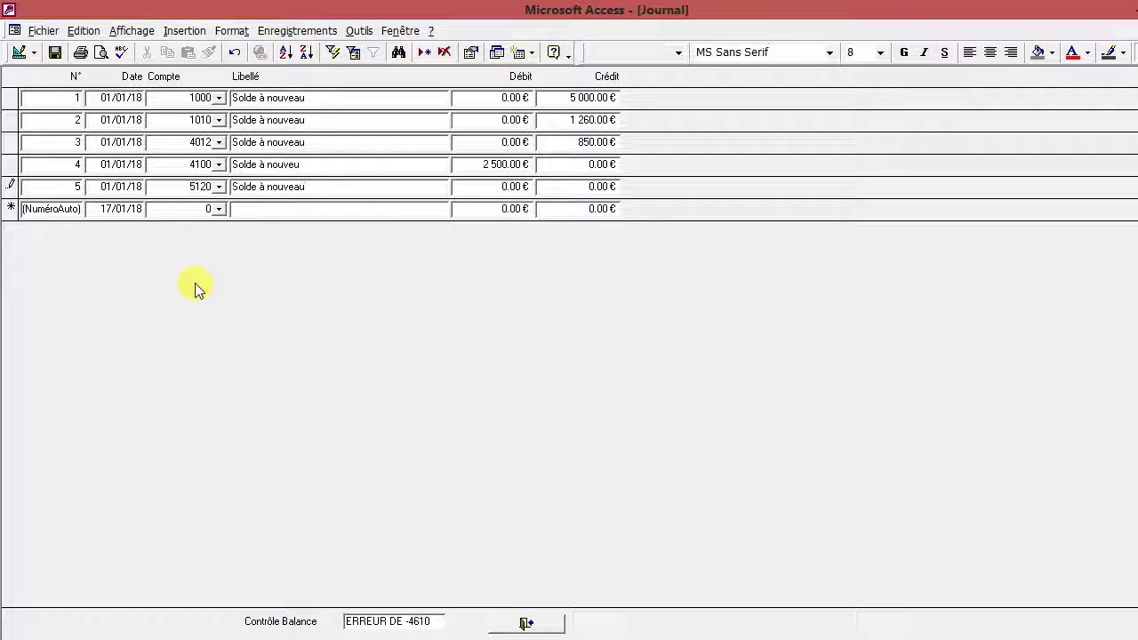
{"action": "key", "text": "Tab"}
{"action": "type", "text": "4 610"}
{"action": "key", "text": "Tab"}
{"action": "key", "text": "Tab"}
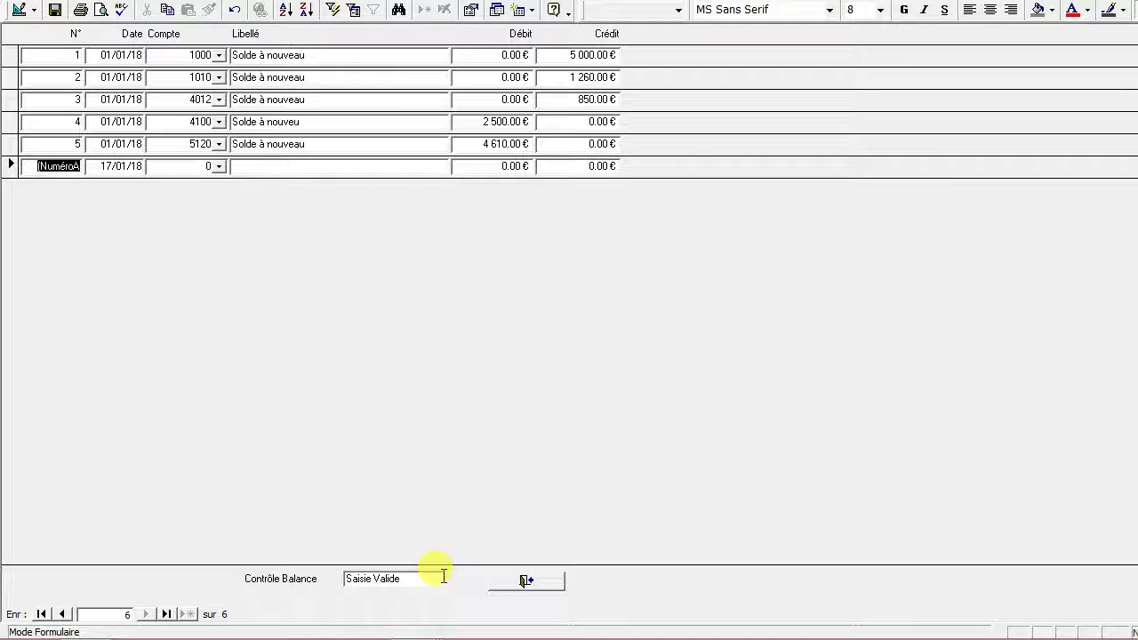
{"action": "left_click", "coordinate": [548, 580]}
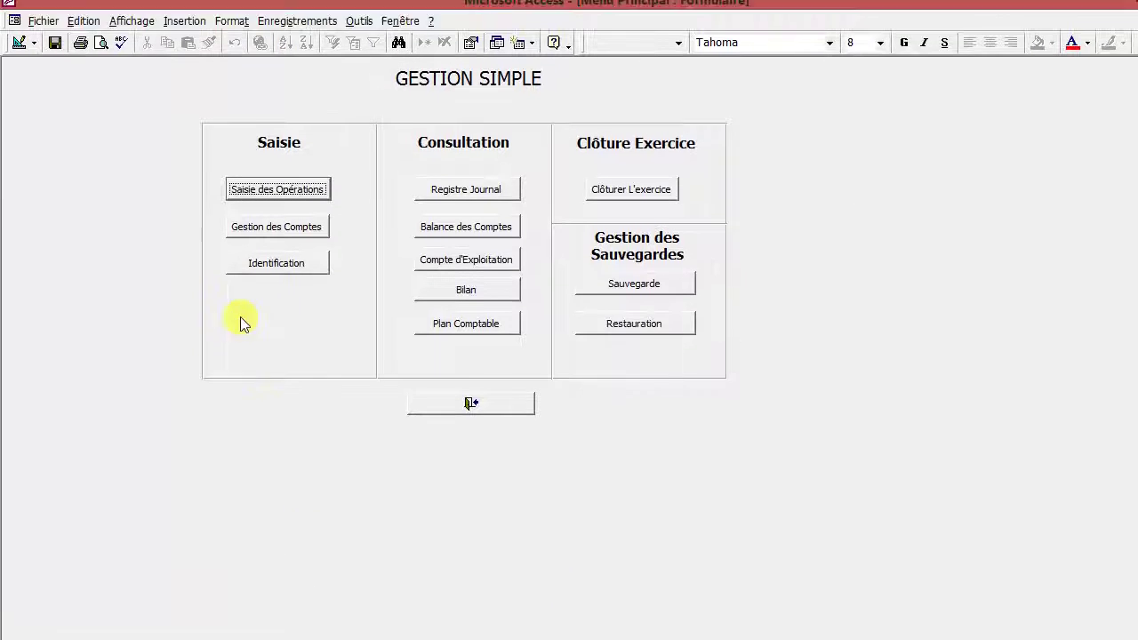
- Review the Registre Journal report and the Balance des Comptes report, closing each one after viewing
{"action": "left_click", "coordinate": [456, 200]}
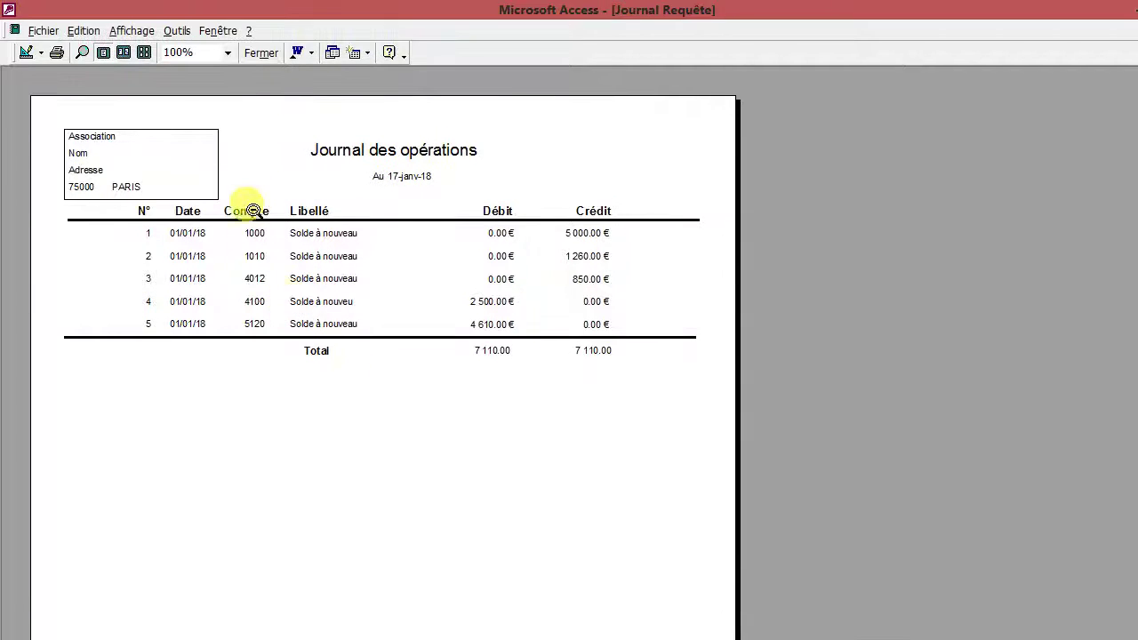
{"action": "left_click", "coordinate": [259, 54]}
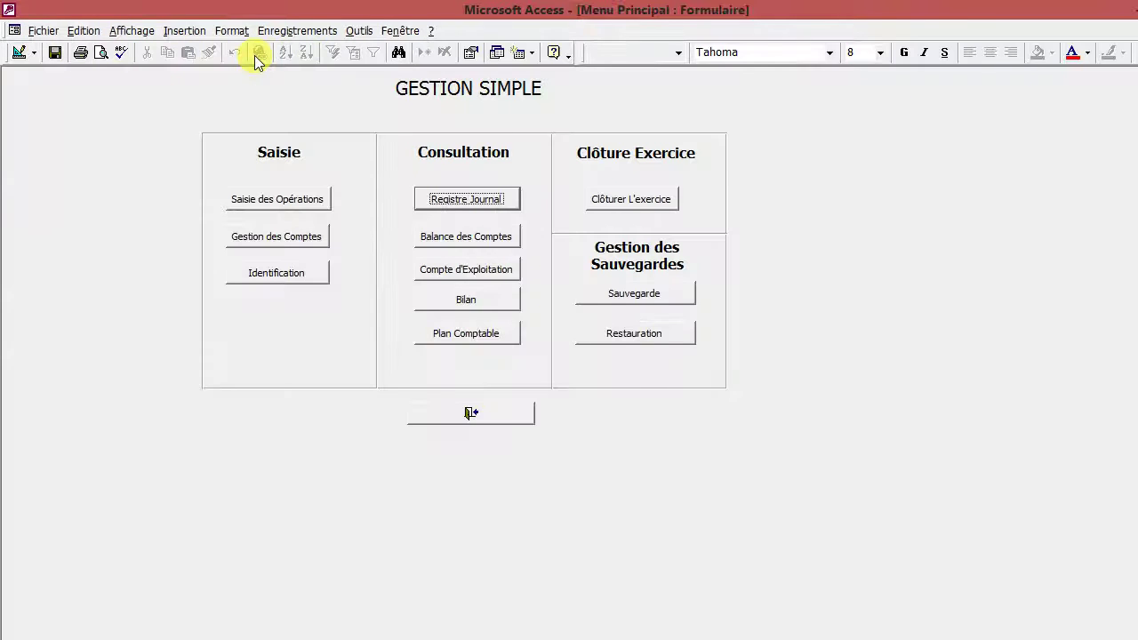
{"action": "left_click", "coordinate": [458, 244]}
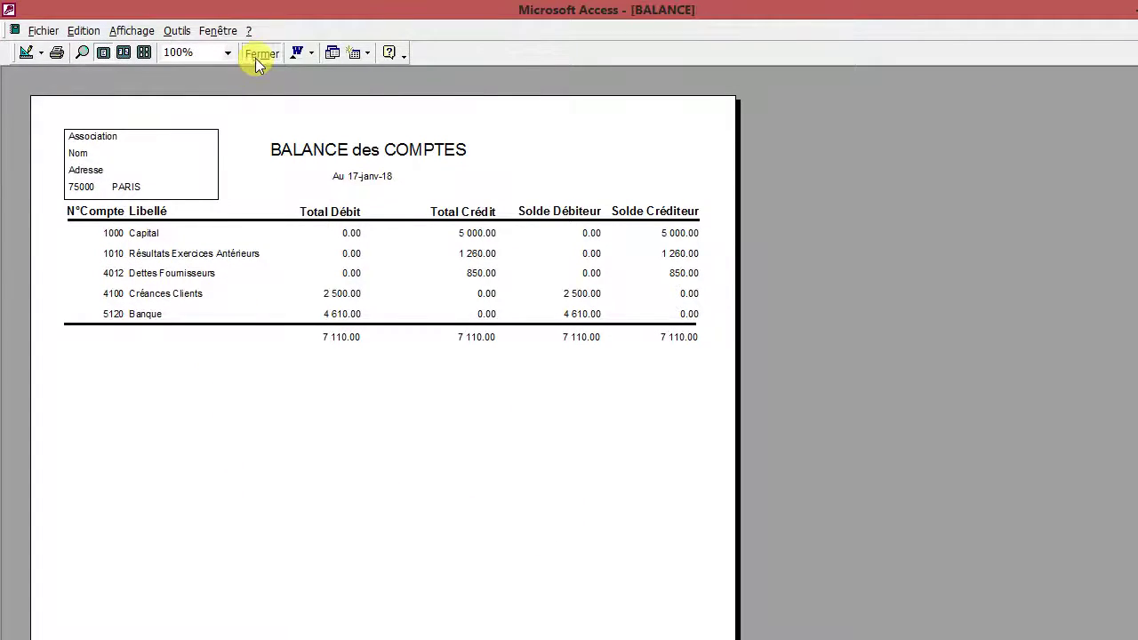
{"action": "left_click", "coordinate": [258, 53]}
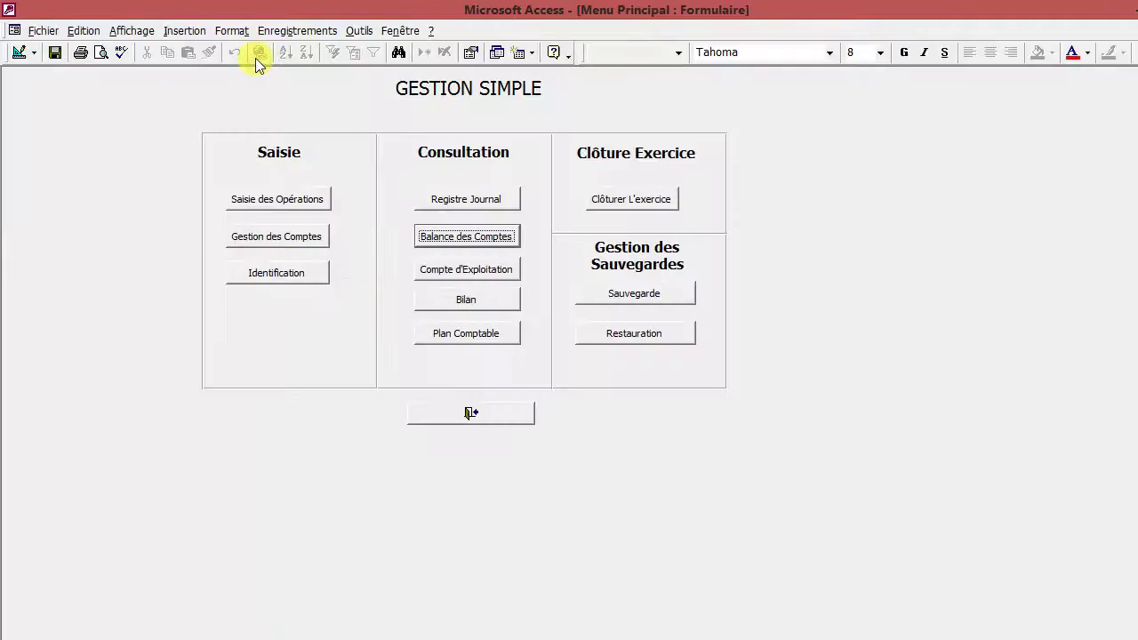
- Review the Bilan report and the Plan Comptable report, closing each one after viewing
{"action": "left_click", "coordinate": [473, 300]}
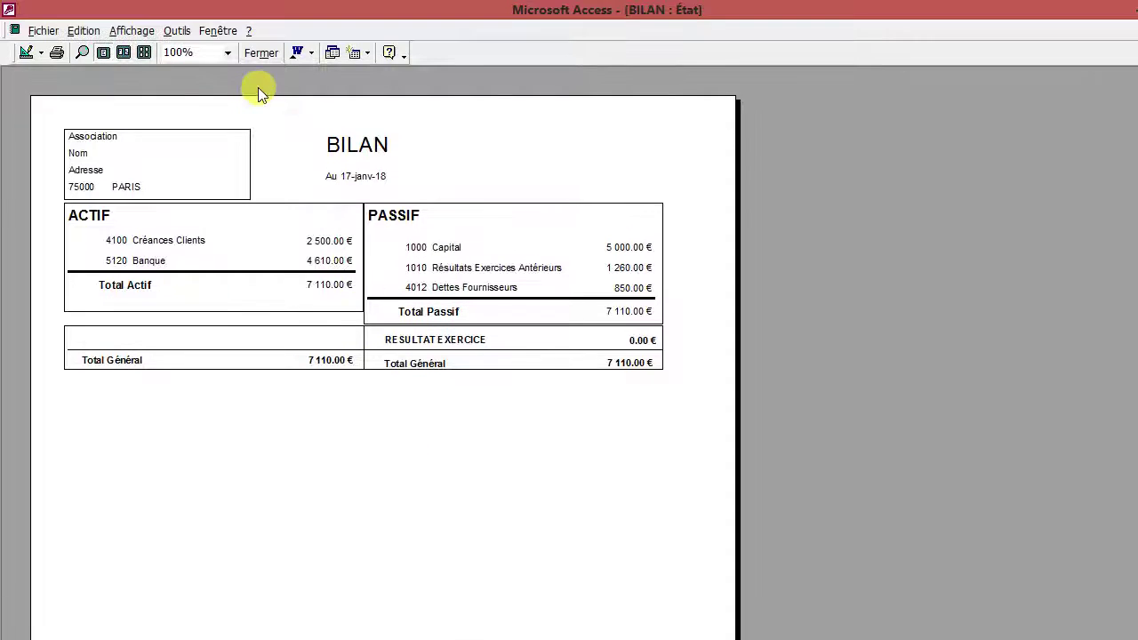
{"action": "left_click", "coordinate": [264, 54]}
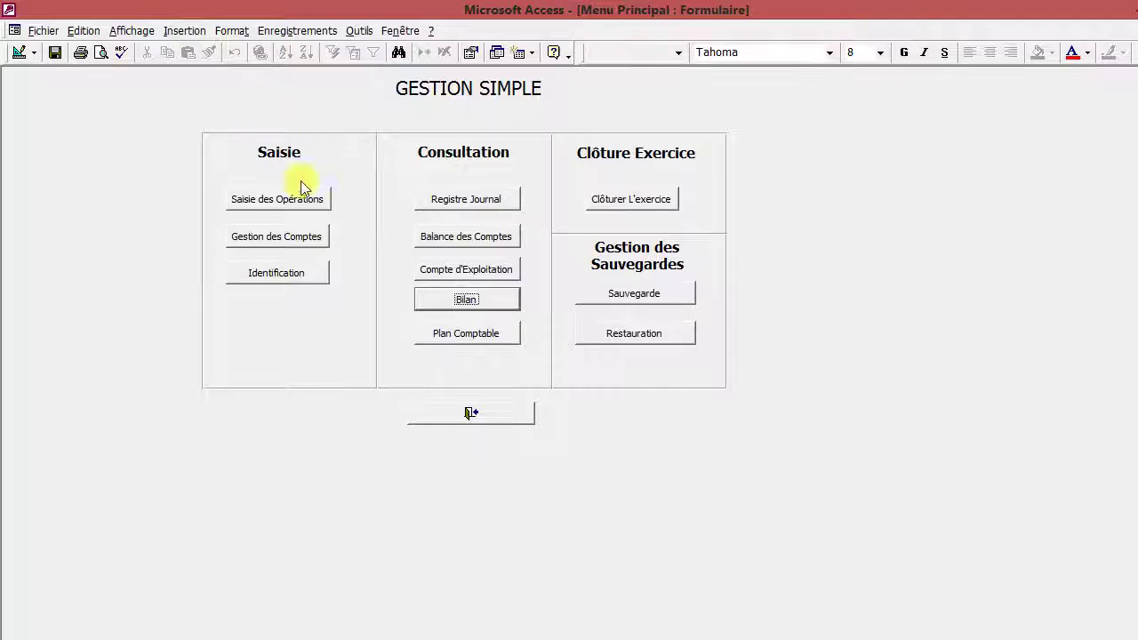
{"action": "left_click", "coordinate": [498, 293]}
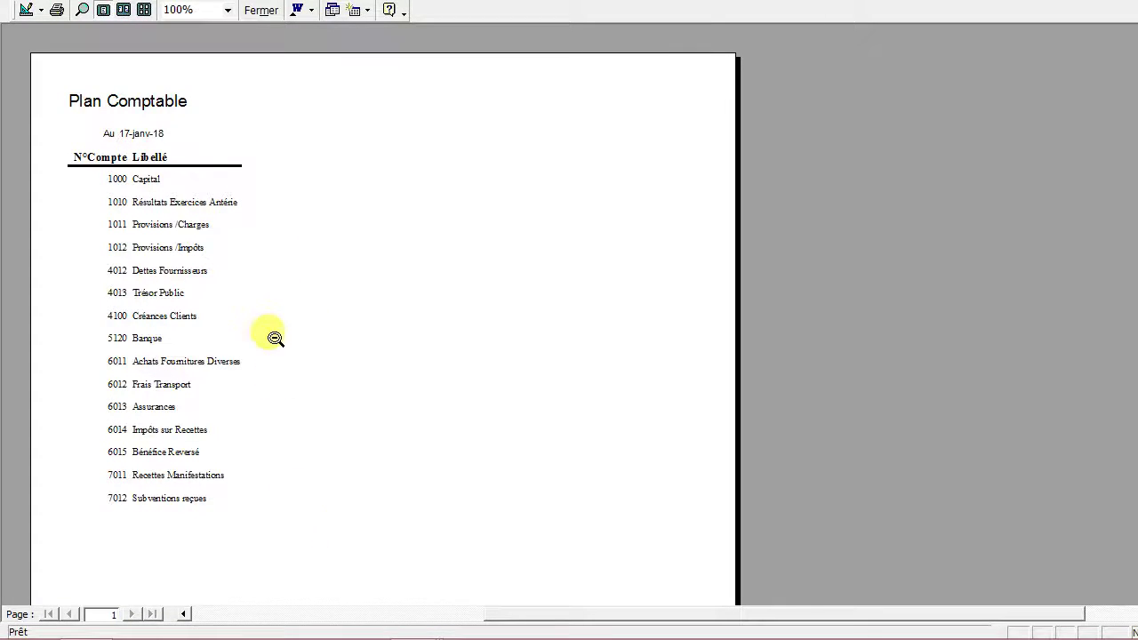
{"action": "left_click", "coordinate": [258, 55]}
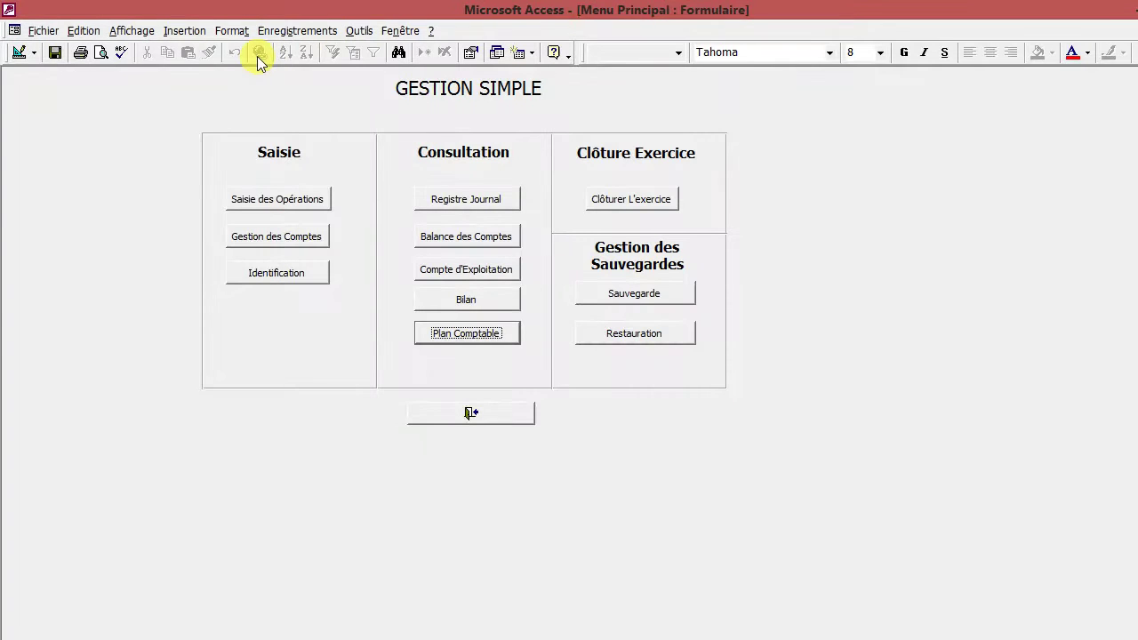
- Reopen Saisie des Opérations and assign a new journal entry, keeping its default date, to account 6011 Achats Fournitures Diverses
{"action": "left_click", "coordinate": [292, 200]}
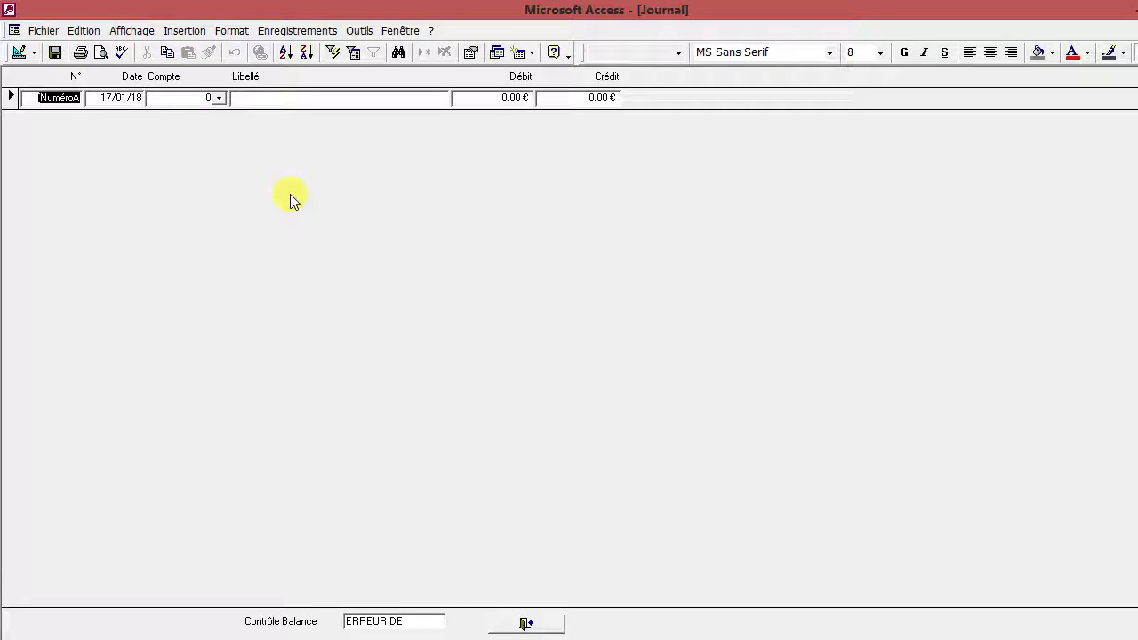
{"action": "key", "text": "Tab"}
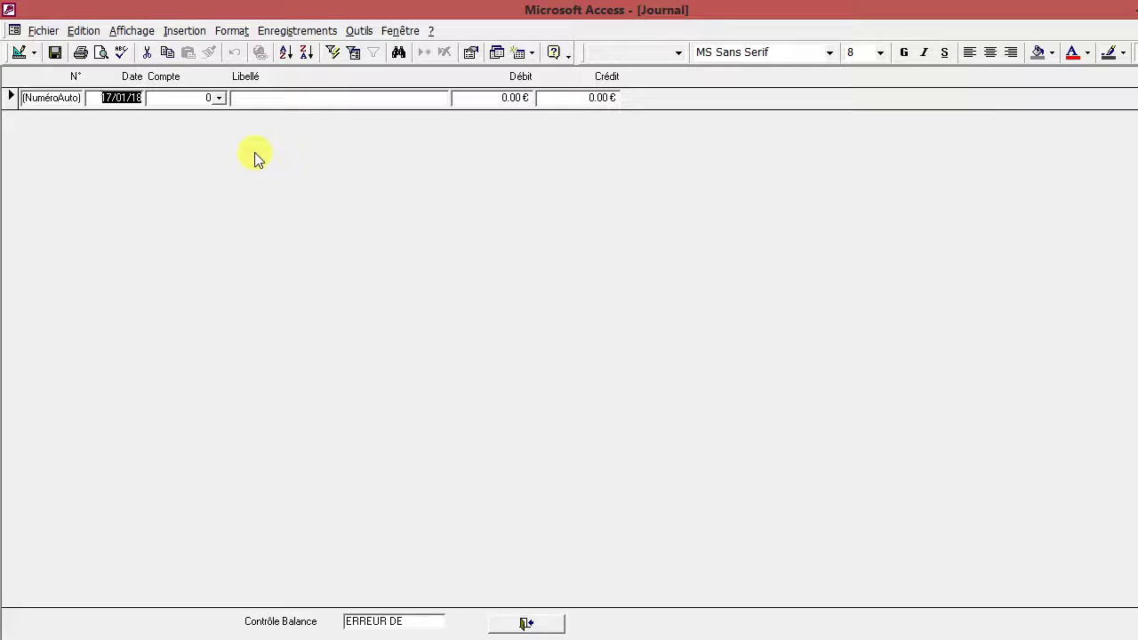
{"action": "key", "text": "Tab"}
{"action": "left_click", "coordinate": [220, 99]}
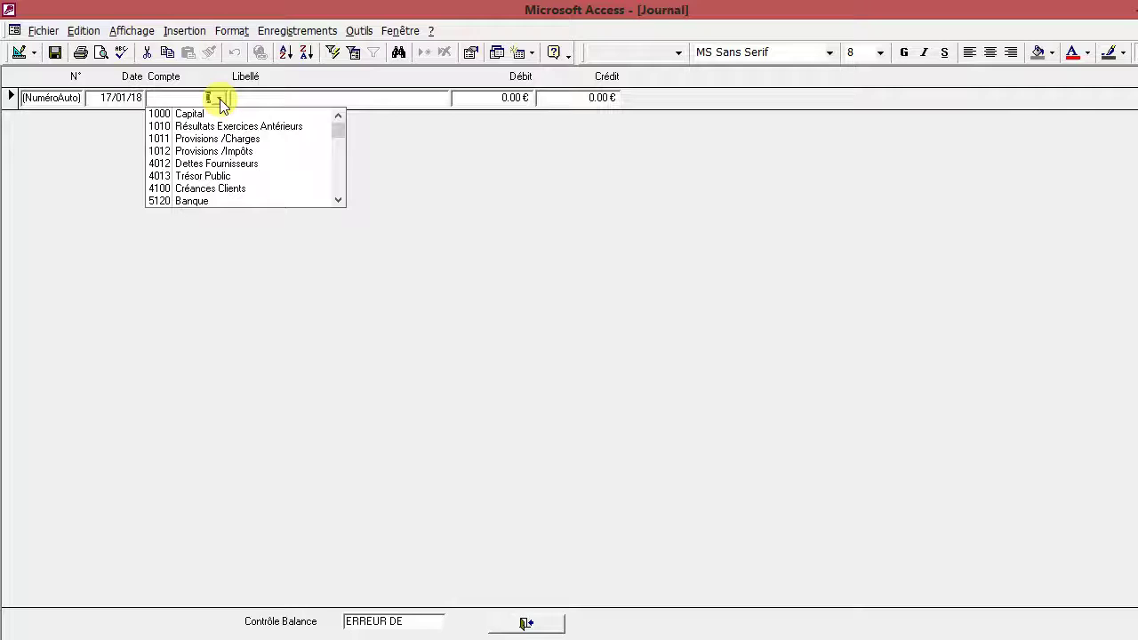
{"action": "left_click", "coordinate": [337, 200]}
{"action": "left_click", "coordinate": [338, 200]}
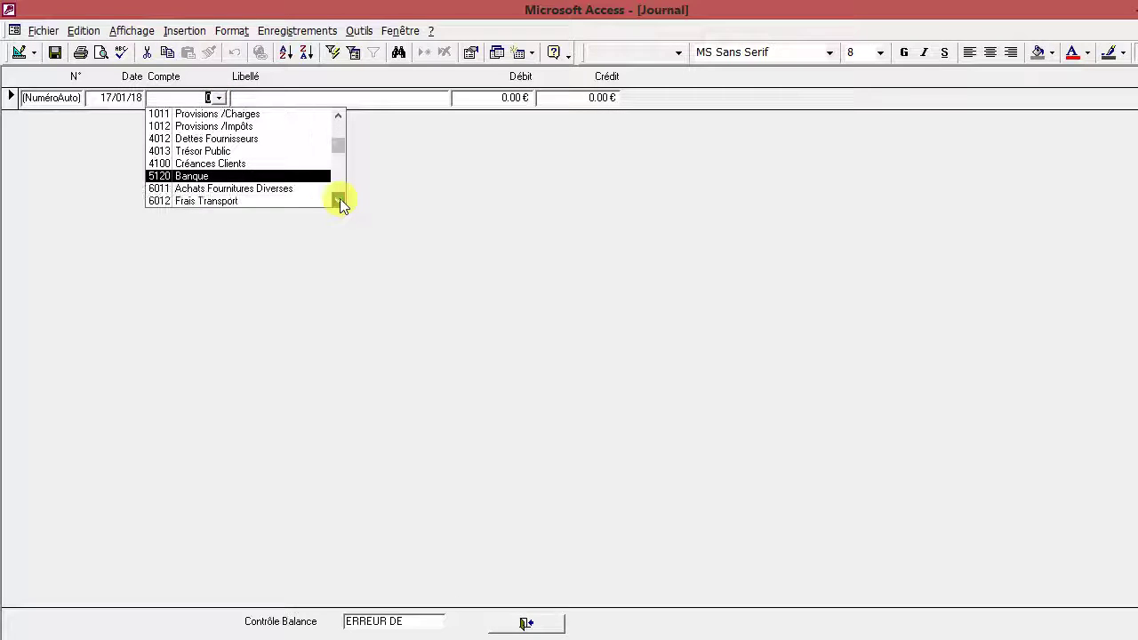
{"action": "left_click", "coordinate": [298, 188]}
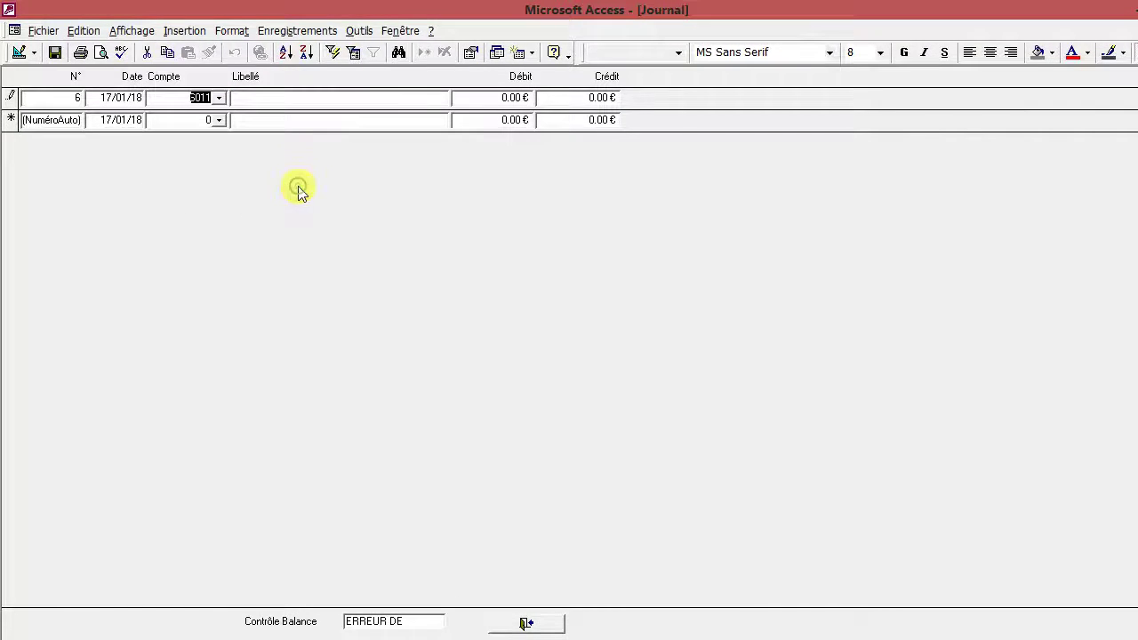
- Label the account 6011 entry "achat Fourniures bureau chez" followed by the supplier's name
{"action": "left_click", "coordinate": [279, 97]}
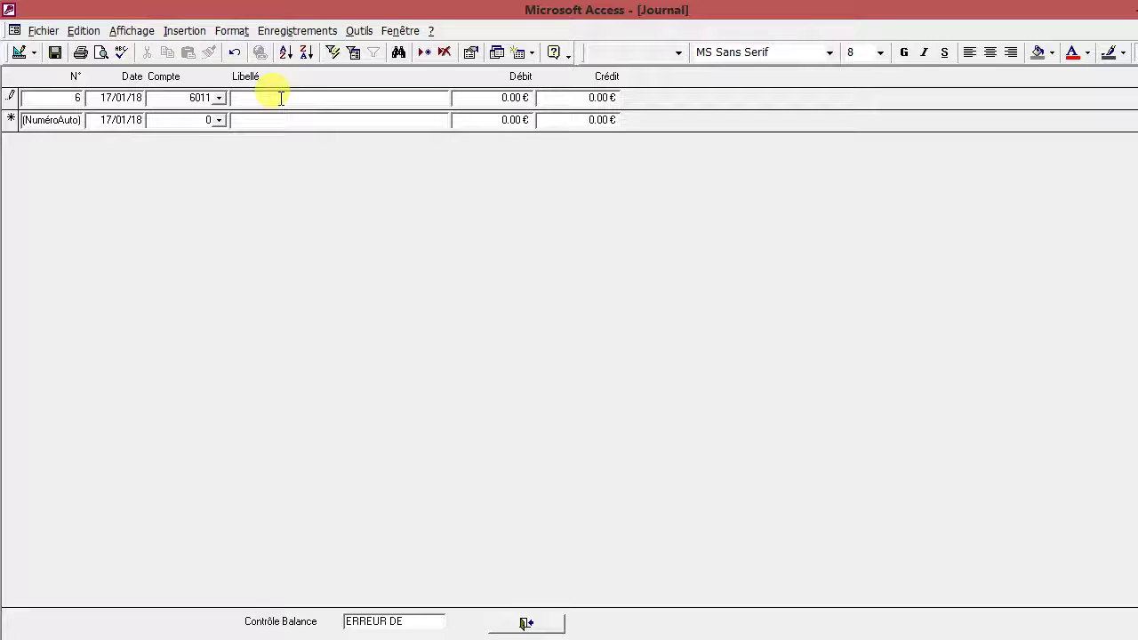
{"action": "type", "text": "achat Fournitures"}
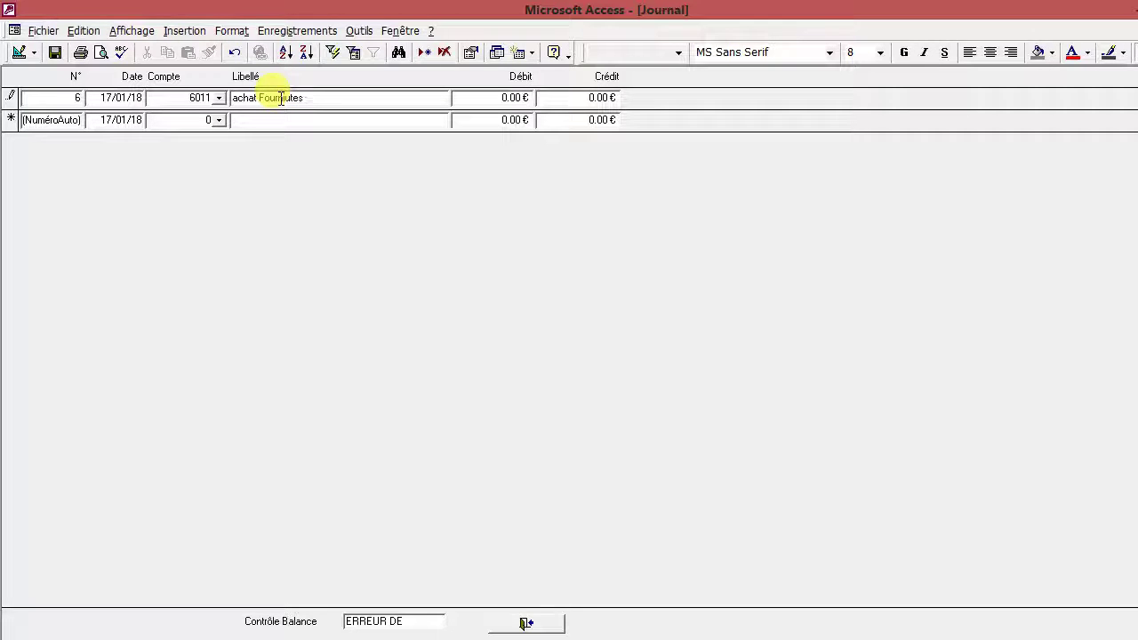
{"action": "key", "text": "BackSpace"}
{"action": "key", "text": "BackSpace"}
{"action": "key", "text": "BackSpace"}
{"action": "key", "text": "BackSpace"}
{"action": "type", "text": "res bureau"}
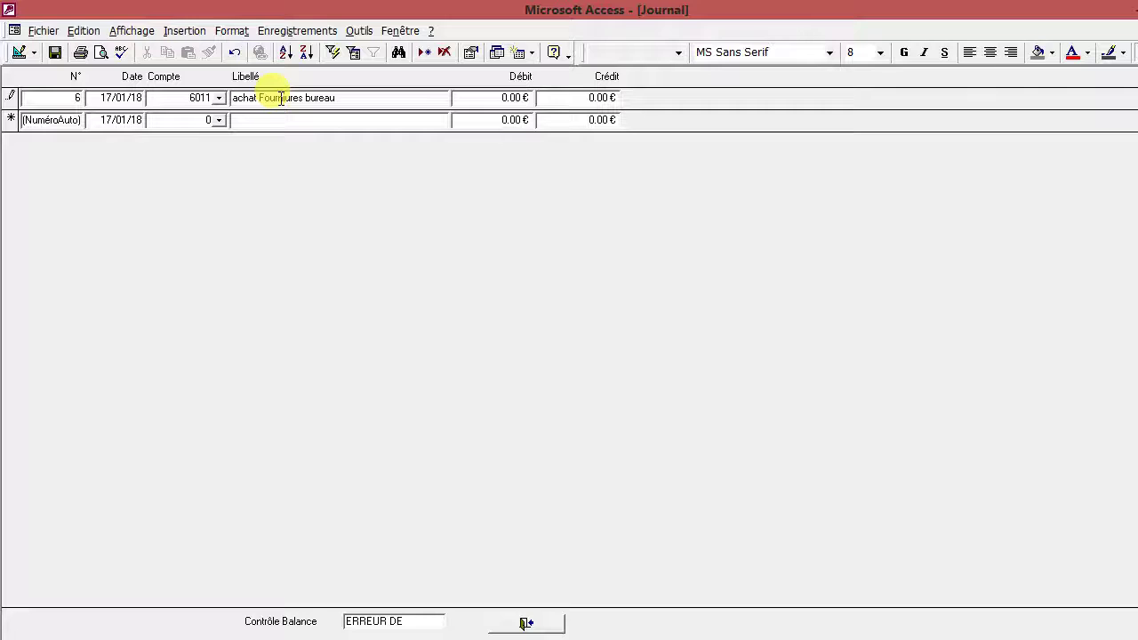
{"action": "type", "text": " chez"}
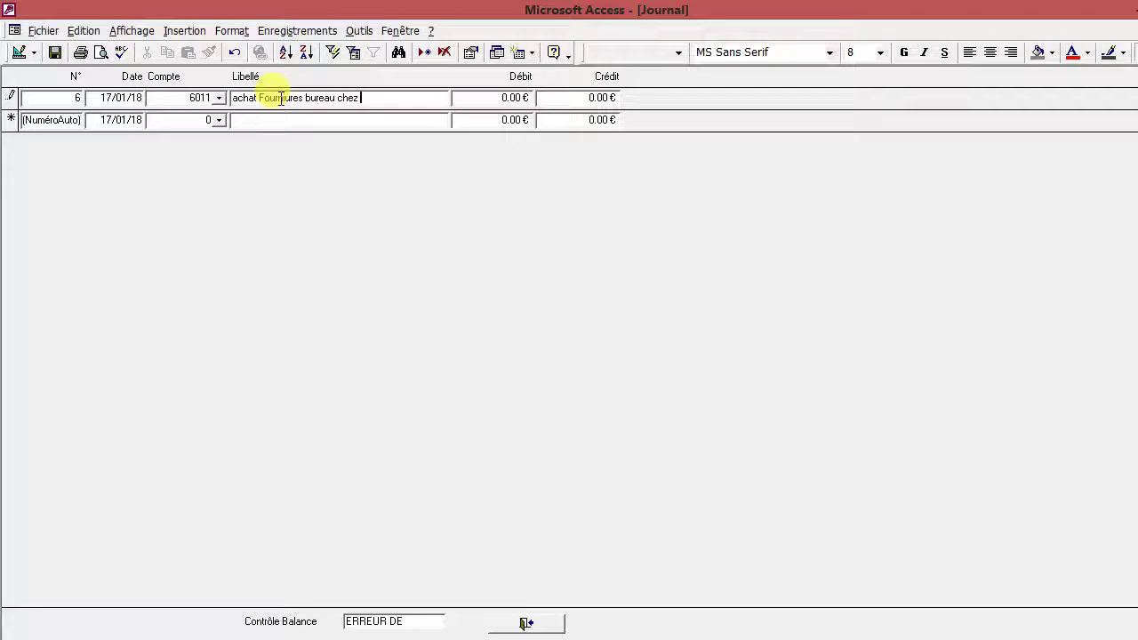
{"action": "type", "text": " Paul"}
{"action": "key", "text": "Tab"}
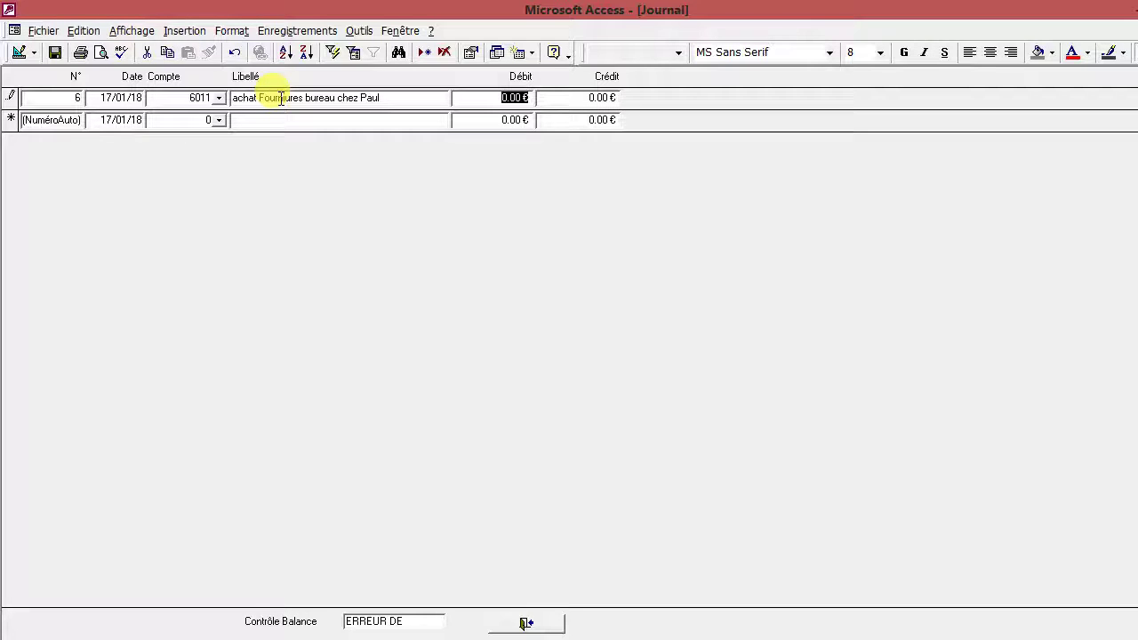
- Set the office supplies entry's debit to 125, leave its credit at zero, and finish the entry
{"action": "type", "text": "125"}
{"action": "key", "text": "Tab"}
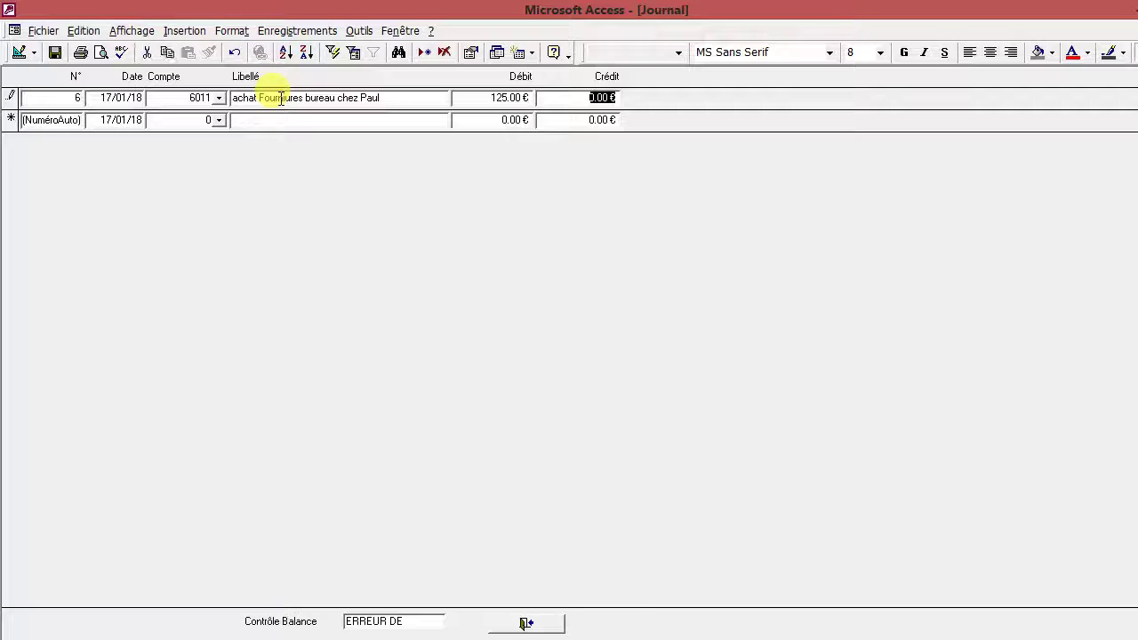
{"action": "key", "text": "Tab"}
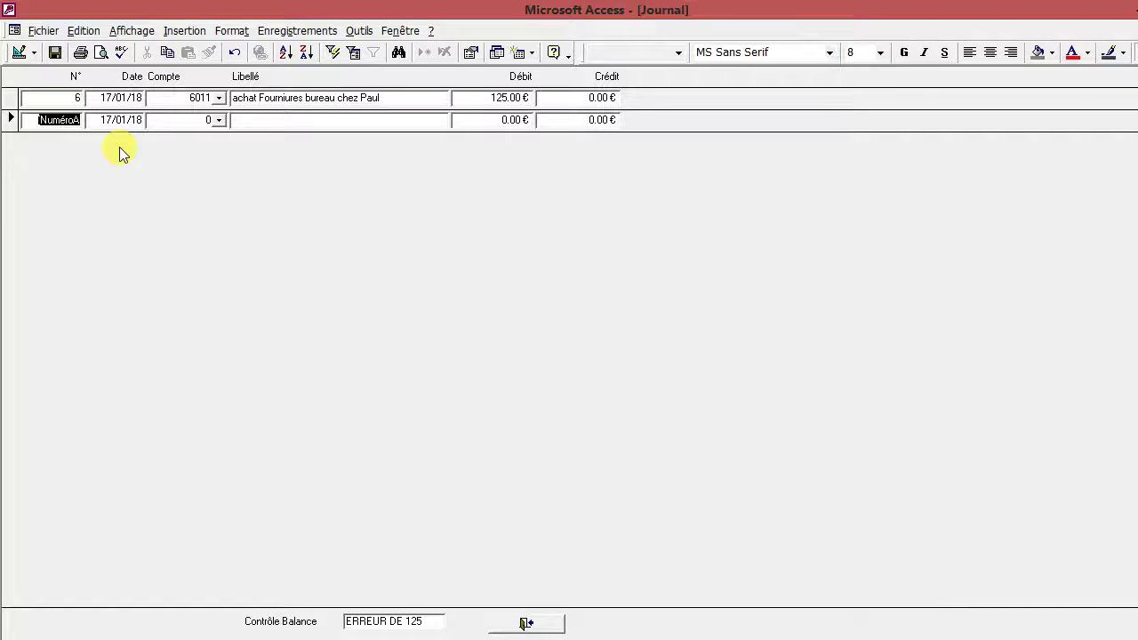
- Add a journal entry on account 5120 Banque, labelled "Payé Facture" plus the supplier's name, with a credit of 125
{"action": "left_click", "coordinate": [153, 119]}
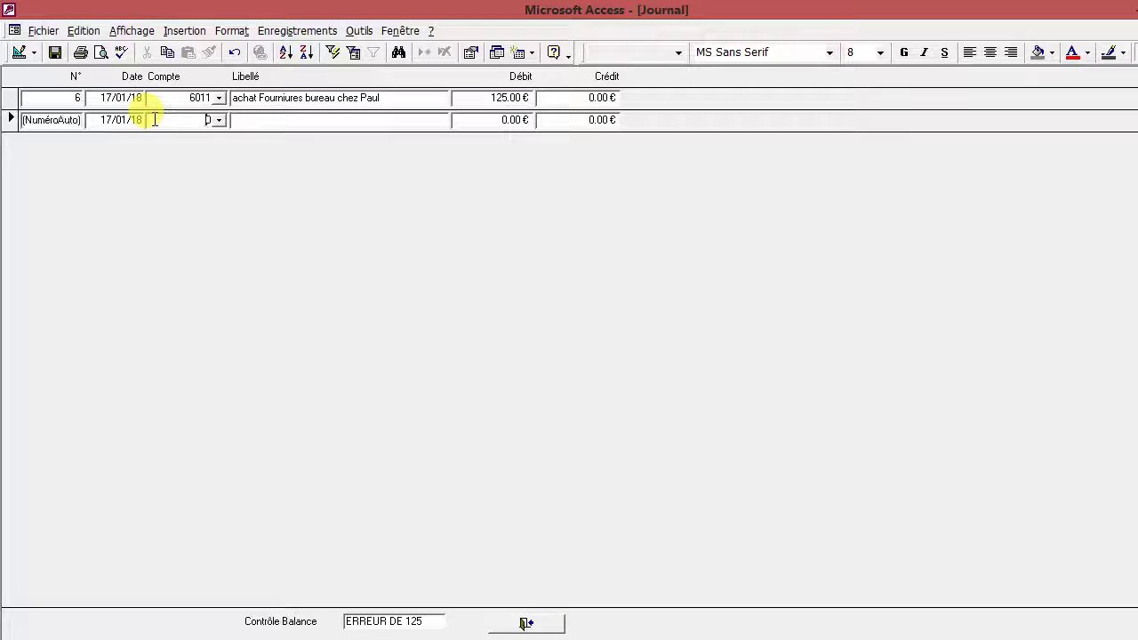
{"action": "left_click", "coordinate": [219, 119]}
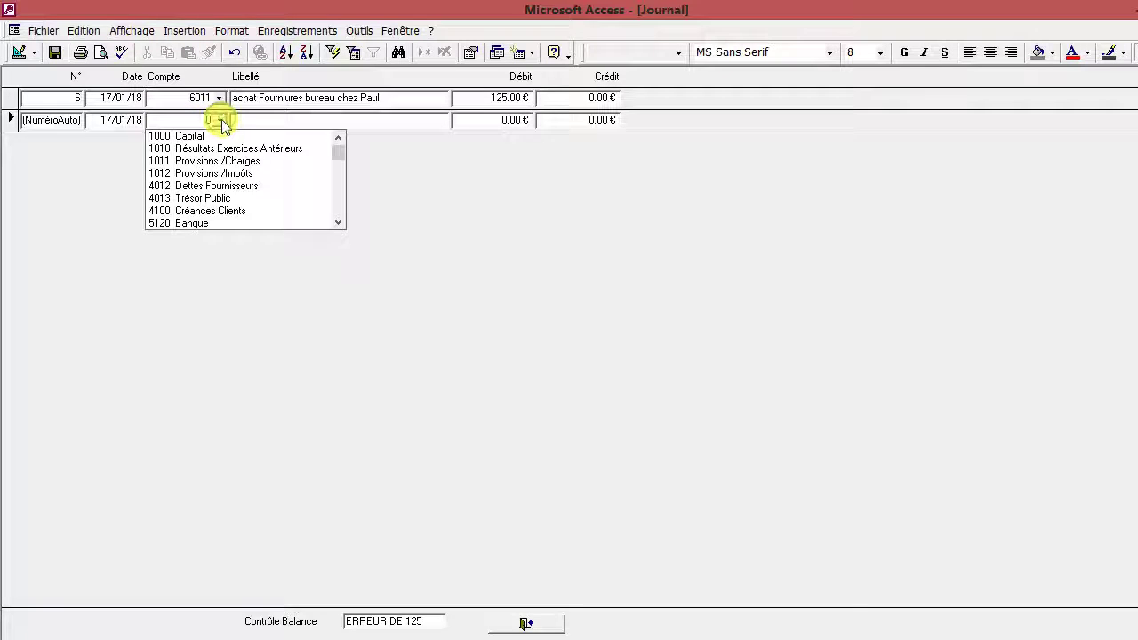
{"action": "left_click", "coordinate": [206, 222]}
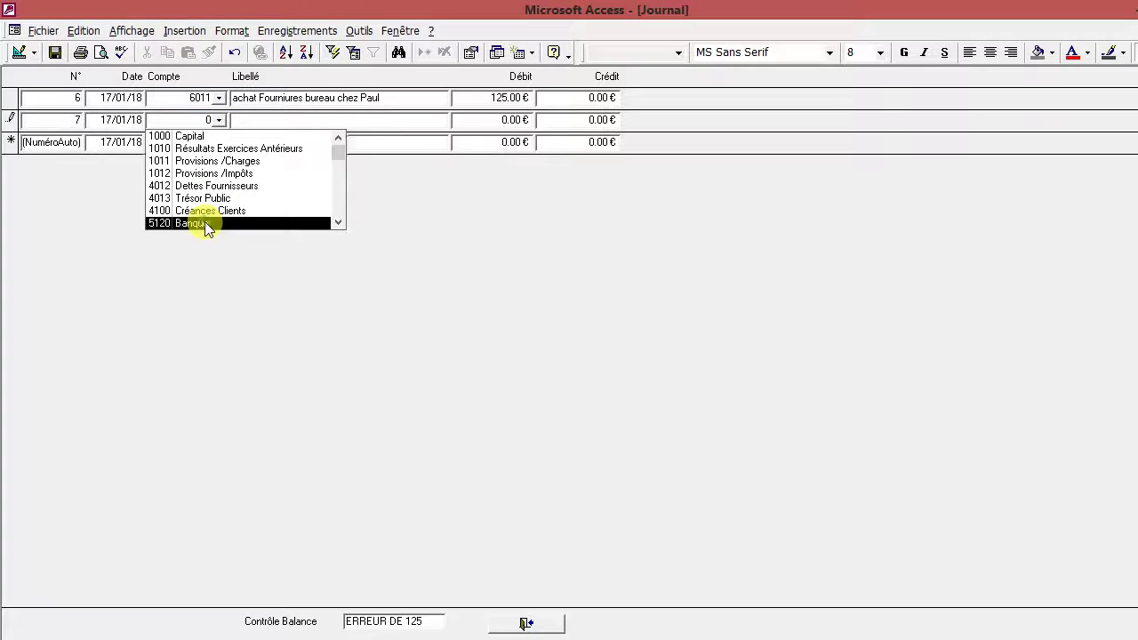
{"action": "left_click", "coordinate": [256, 120]}
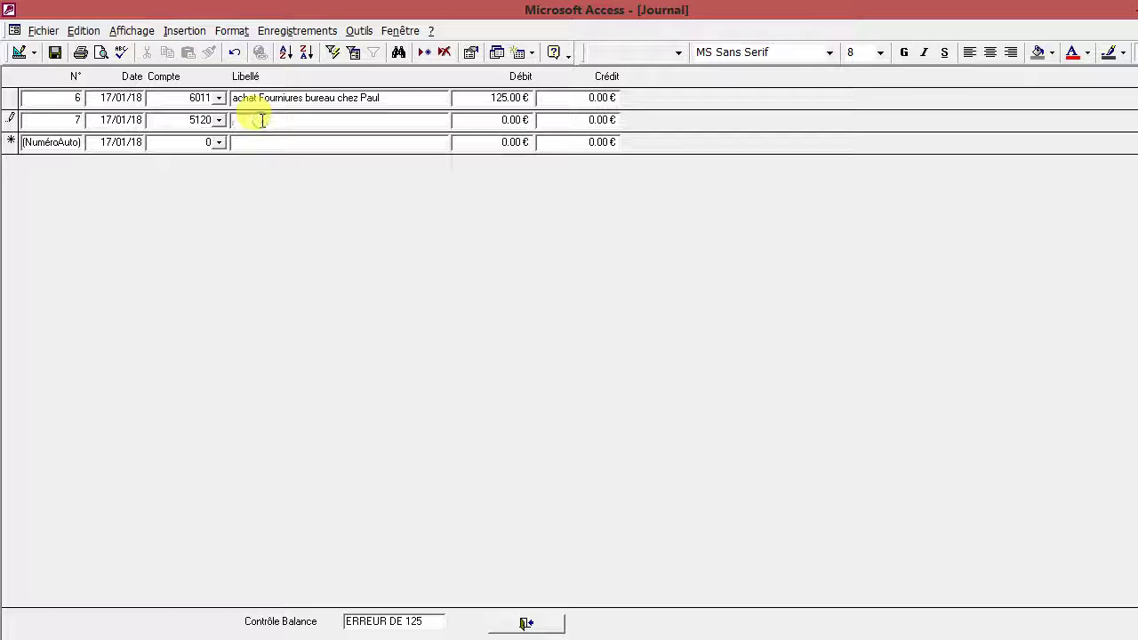
{"action": "type", "text": "Payé"}
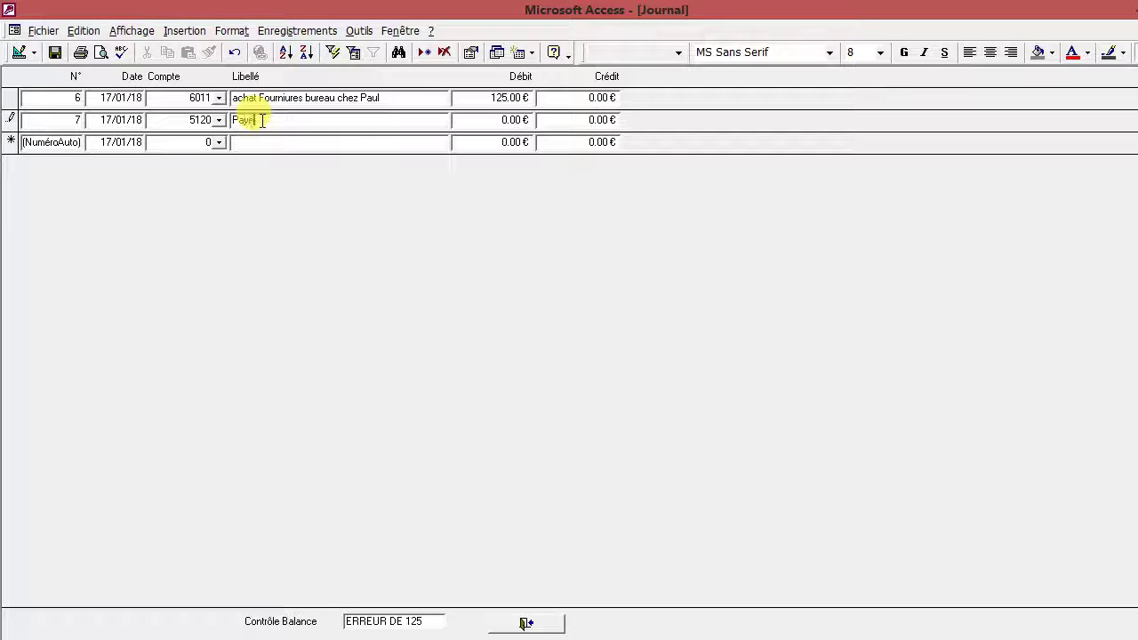
{"action": "type", "text": " Focture Paul"}
{"action": "key", "text": "Tab"}
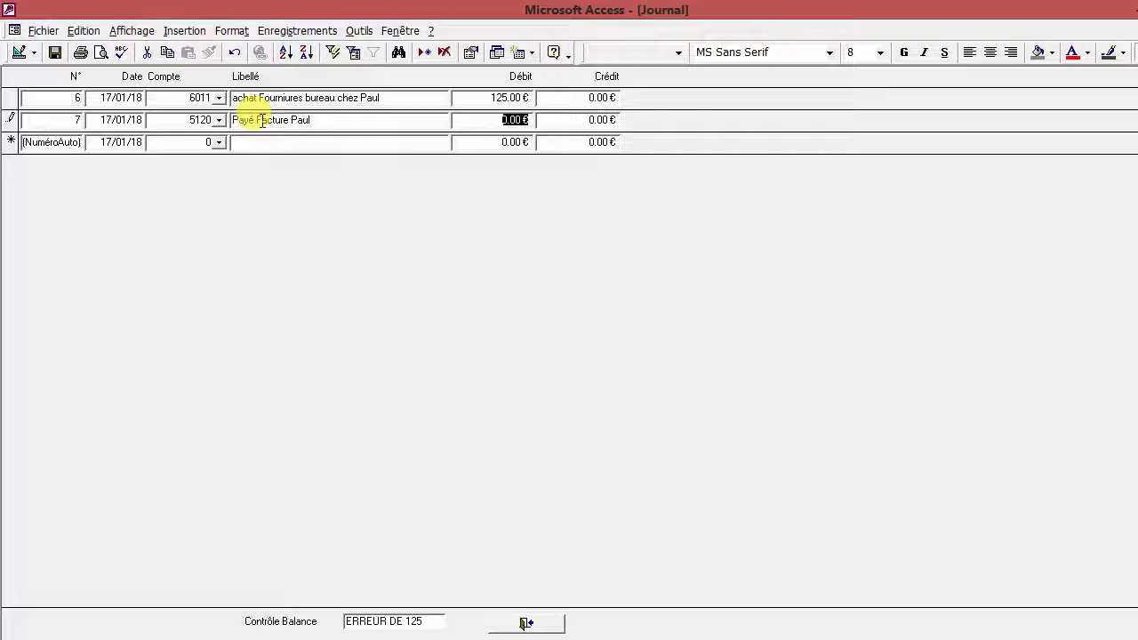
{"action": "key", "text": "Tab"}
{"action": "type", "text": "125"}
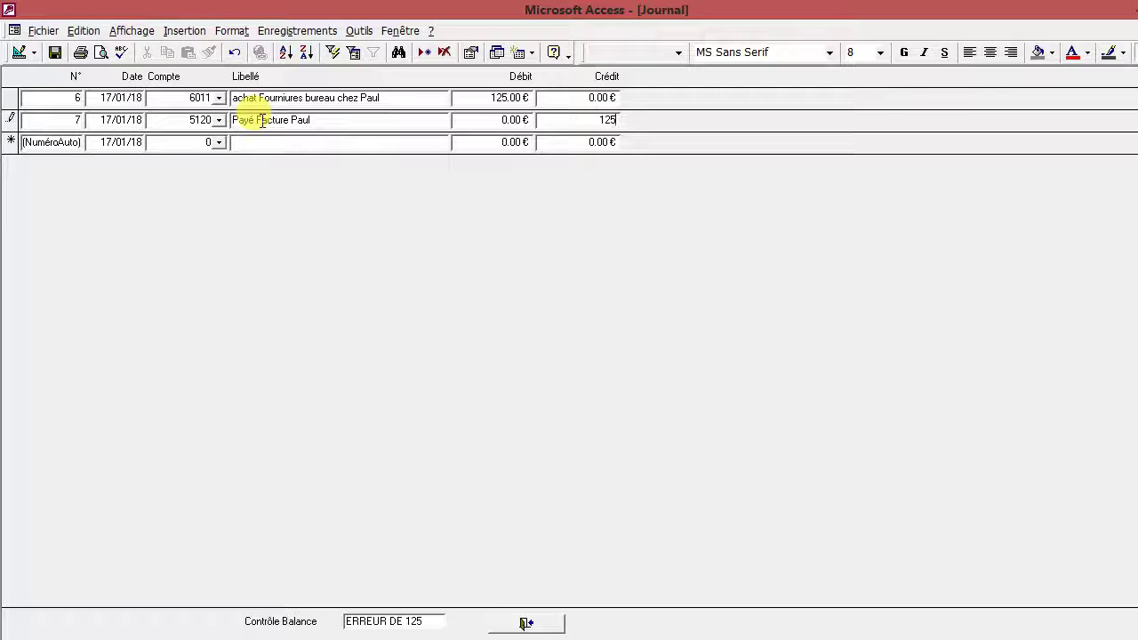
{"action": "key", "text": "Tab"}
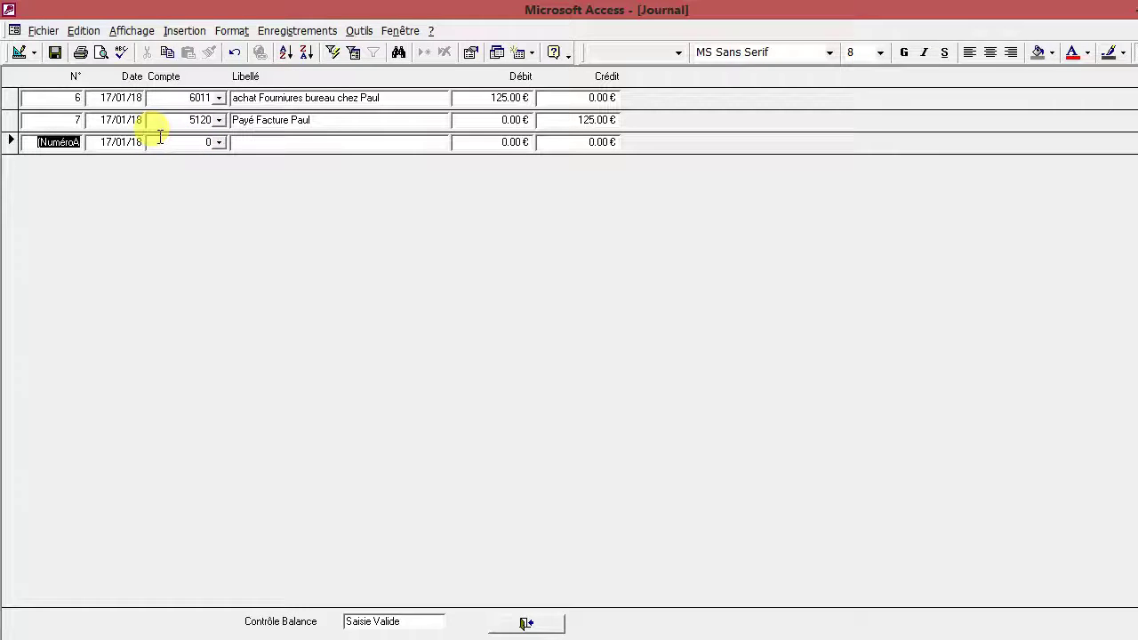
- Add a journal entry on account 5120 Banque, labelled "Recu Bingo du 01/01/18", with a debit of 850
{"action": "left_click", "coordinate": [218, 142]}
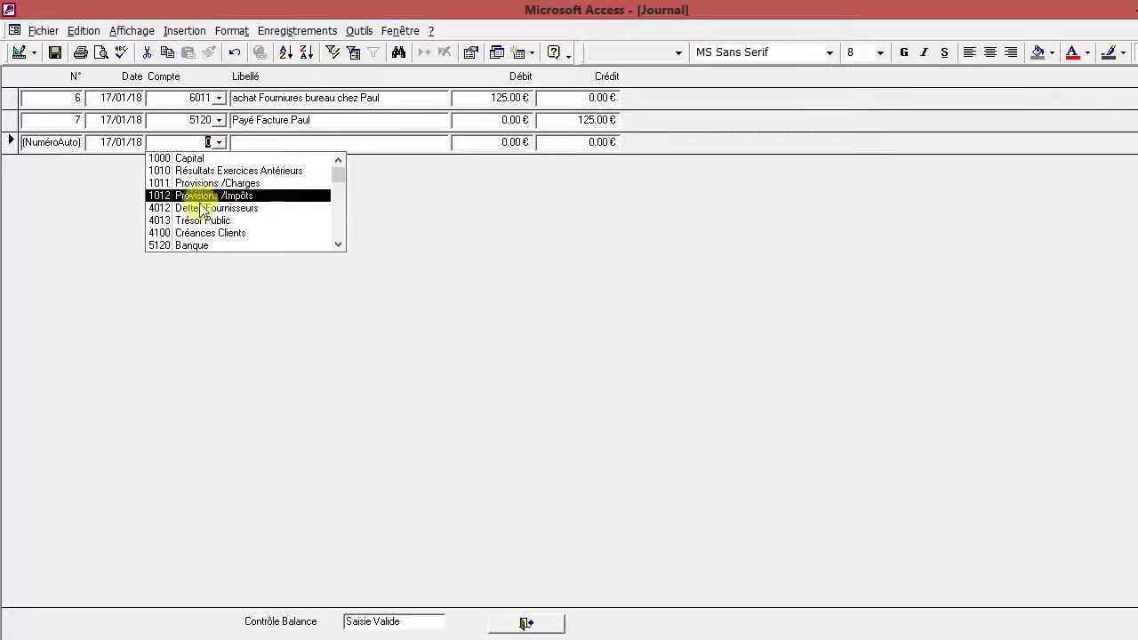
{"action": "left_click", "coordinate": [190, 245]}
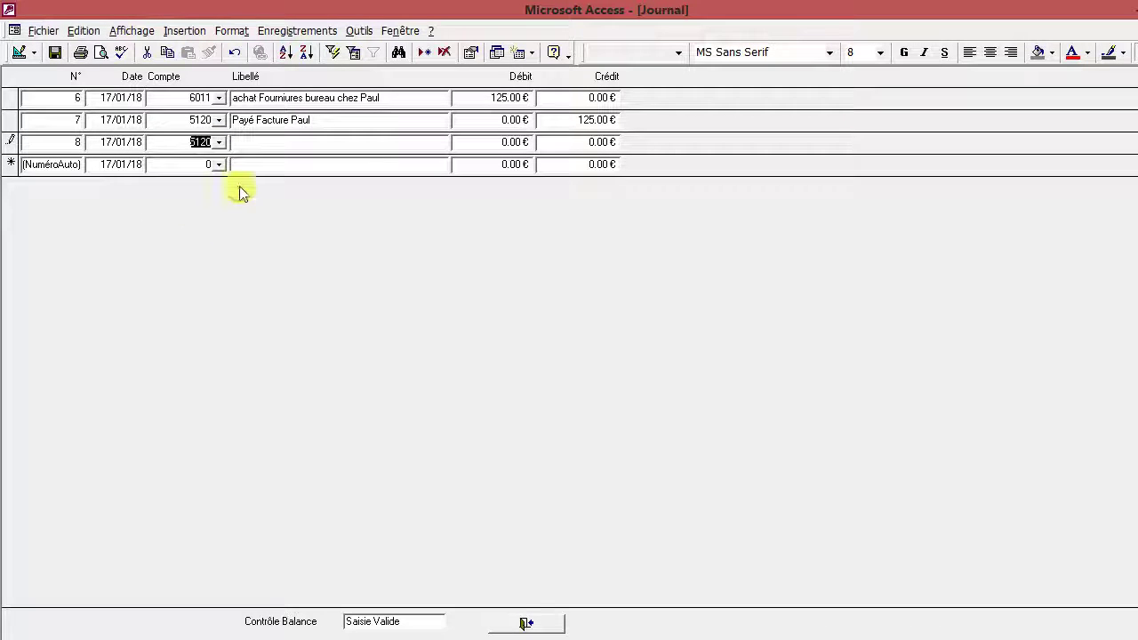
{"action": "left_click", "coordinate": [257, 143]}
{"action": "type", "text": "Recu"}
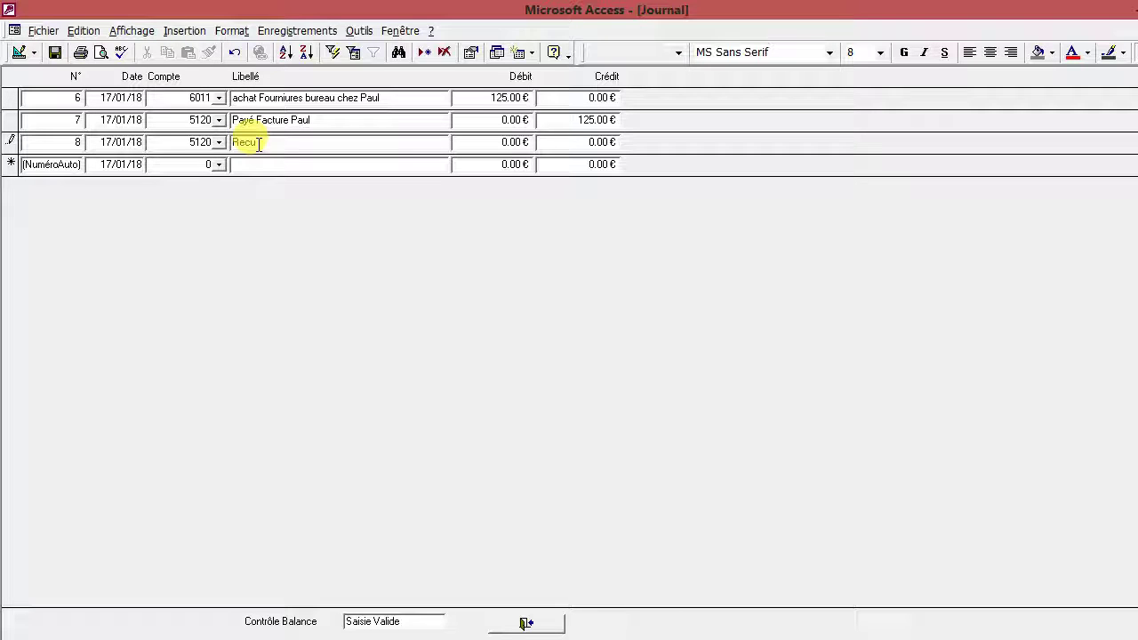
{"action": "type", "text": "Pin"}
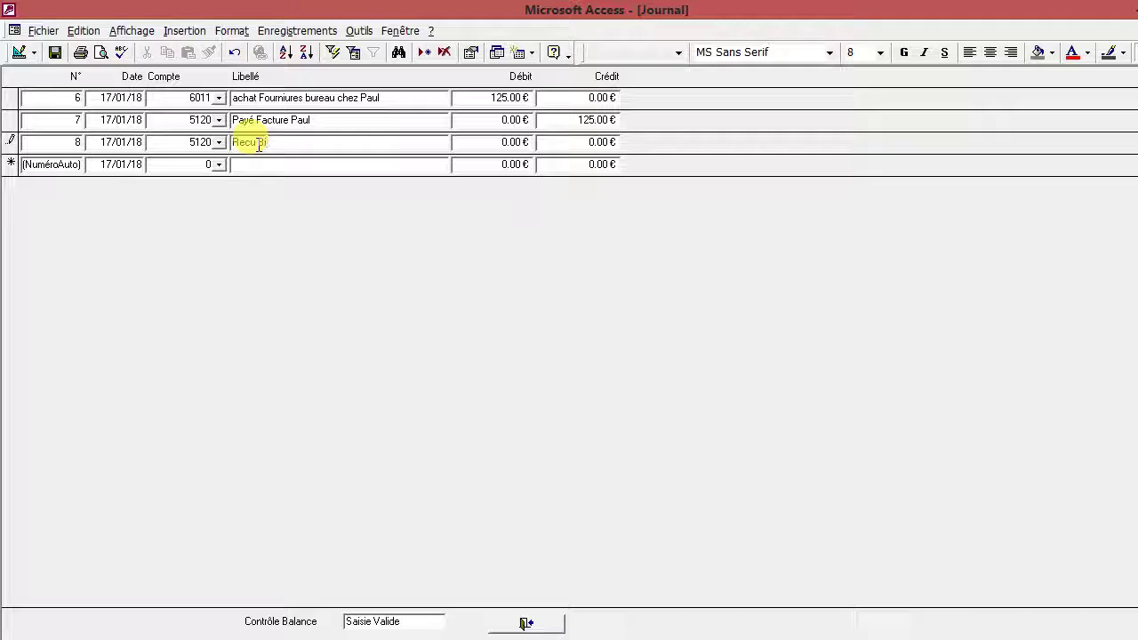
{"action": "type", "text": "go "}
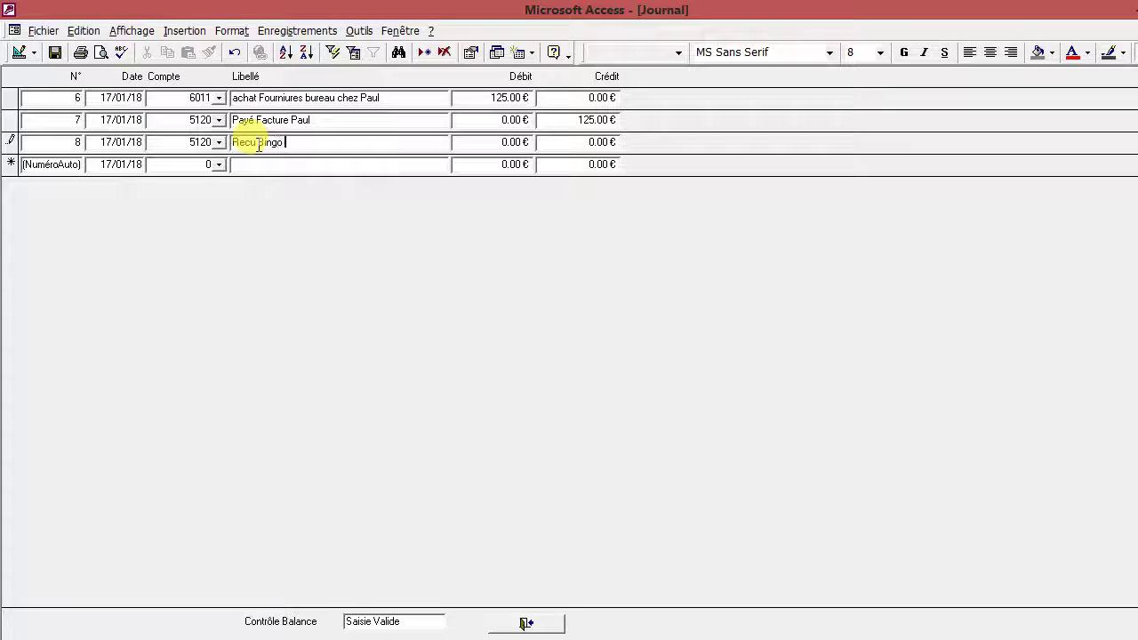
{"action": "type", "text": "du 01/01/18"}
{"action": "key", "text": "Tab"}
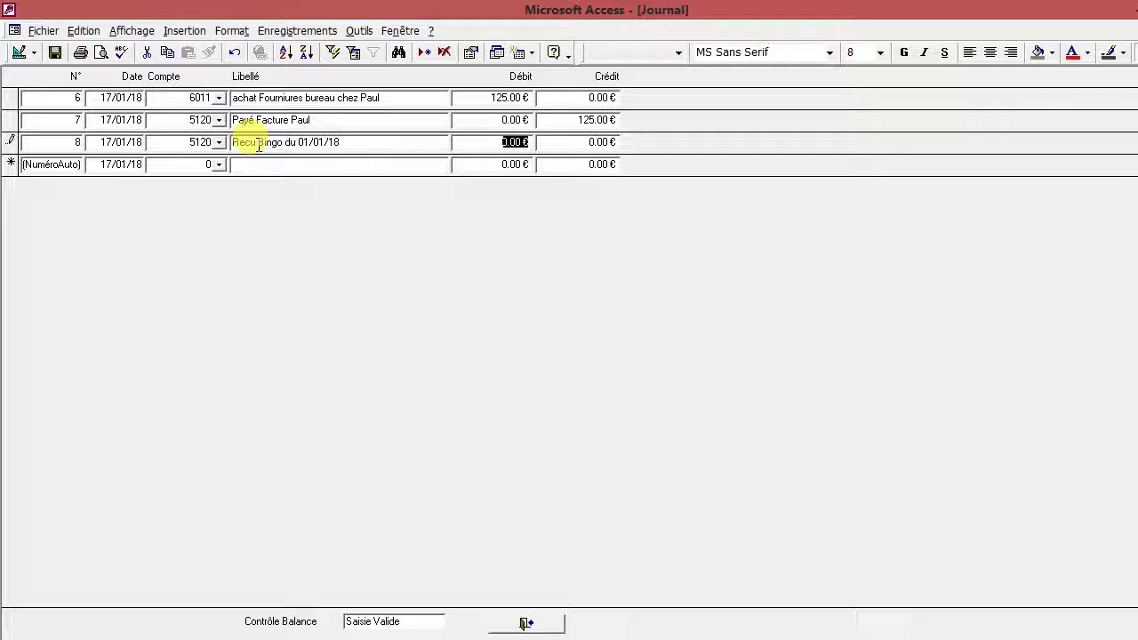
{"action": "type", "text": "850"}
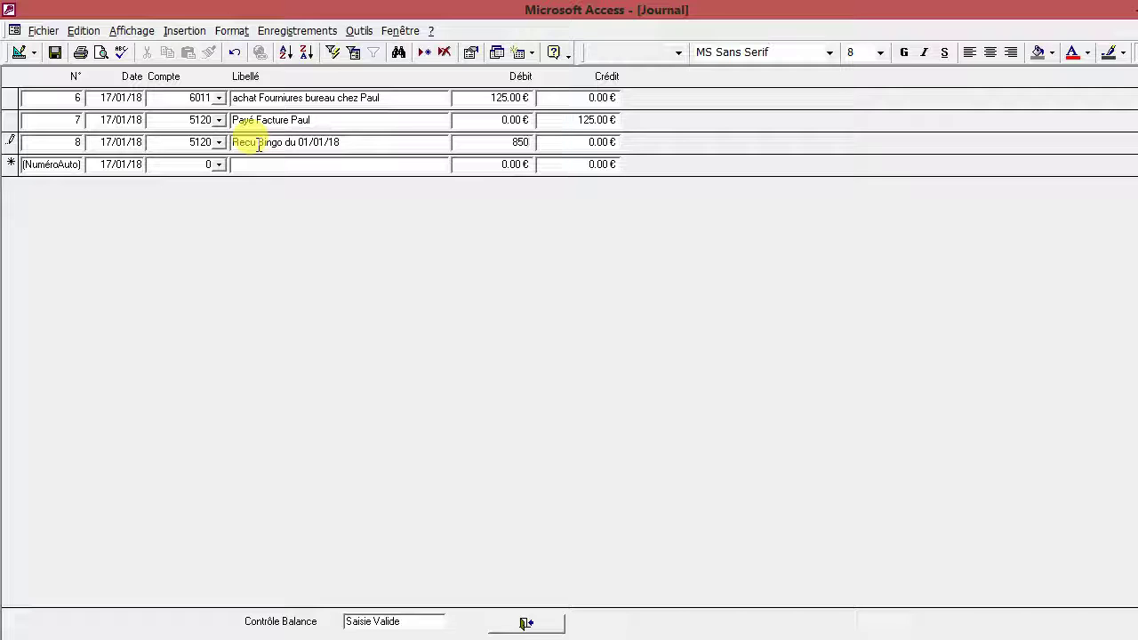
{"action": "key", "text": "Tab"}
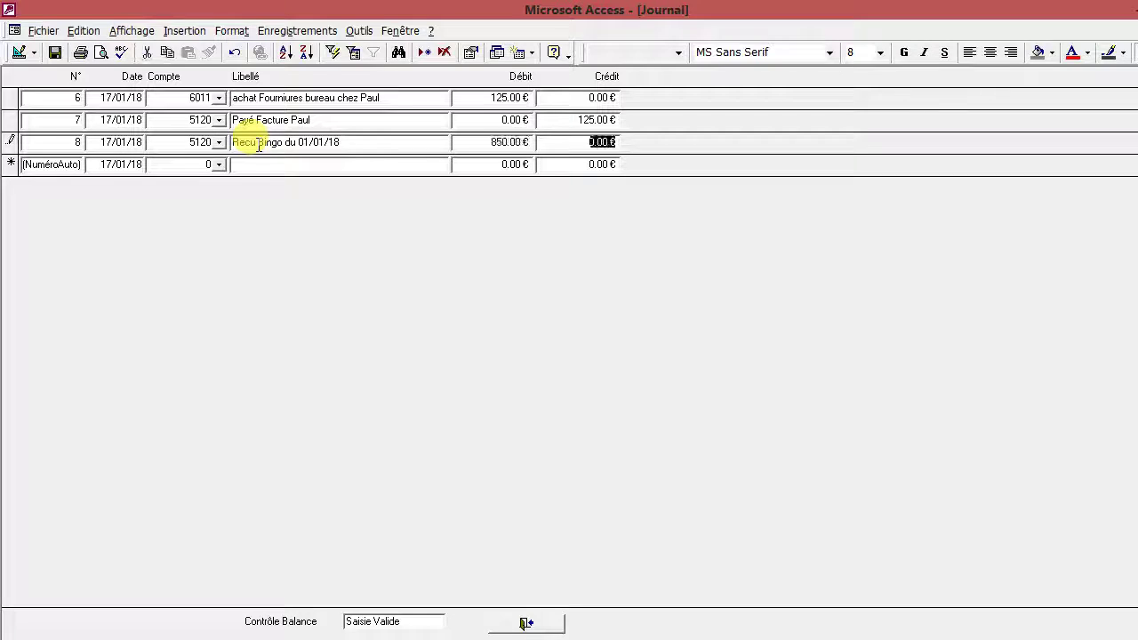
{"action": "key", "text": "Tab"}
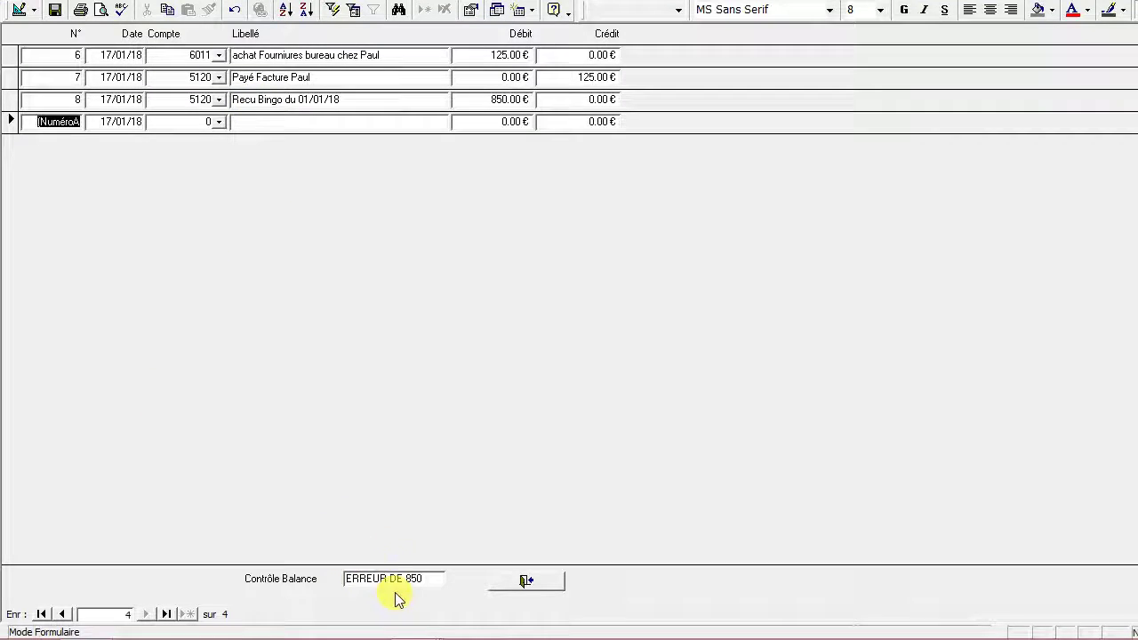
- Add an account 7011 Recettes Manifestations entry labelled "Recette Bingo 01/01/18" with a credit of 850, and close the journal entry form
{"action": "left_click", "coordinate": [219, 122]}
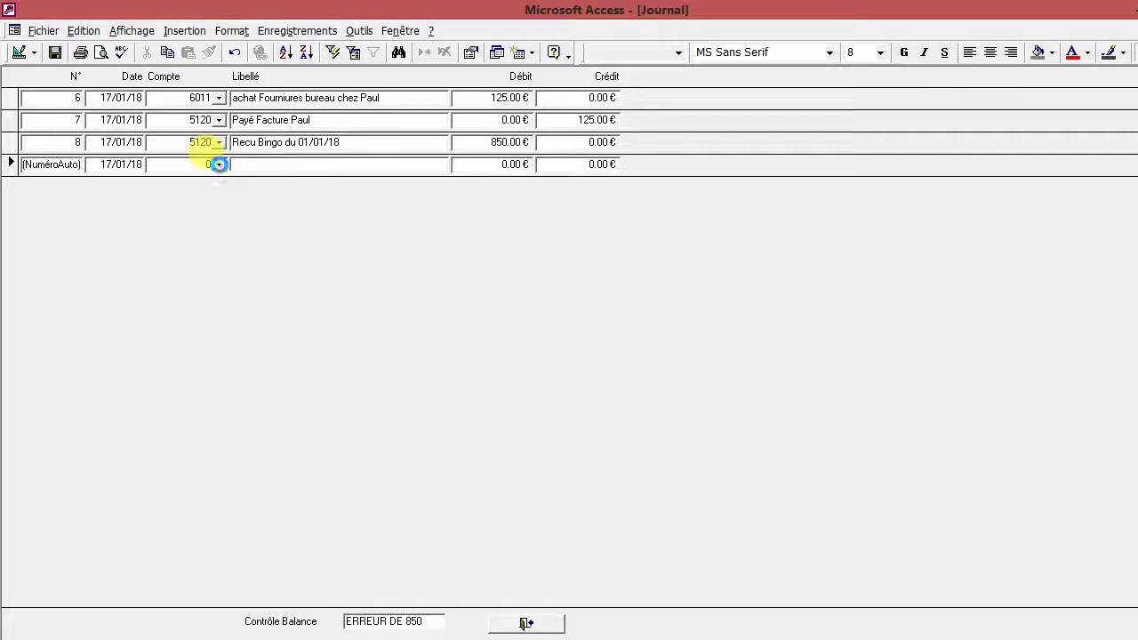
{"action": "left_click_drag", "start_coordinate": [334, 203], "coordinate": [328, 256]}
{"action": "left_click", "coordinate": [277, 257]}
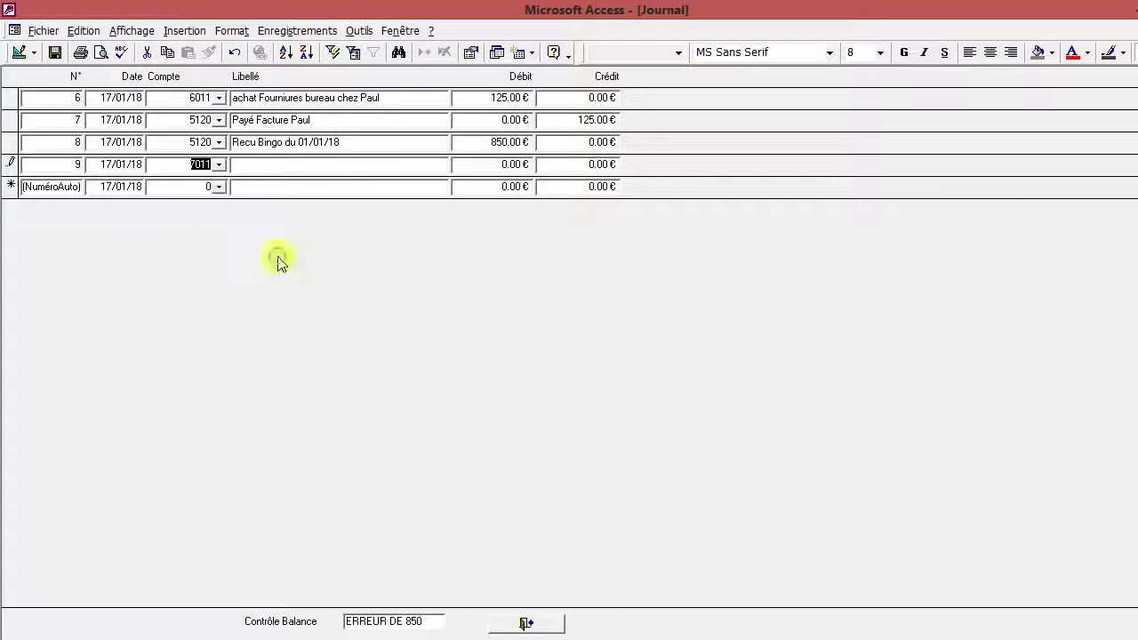
{"action": "left_click", "coordinate": [278, 162]}
{"action": "type", "text": "Recette "}
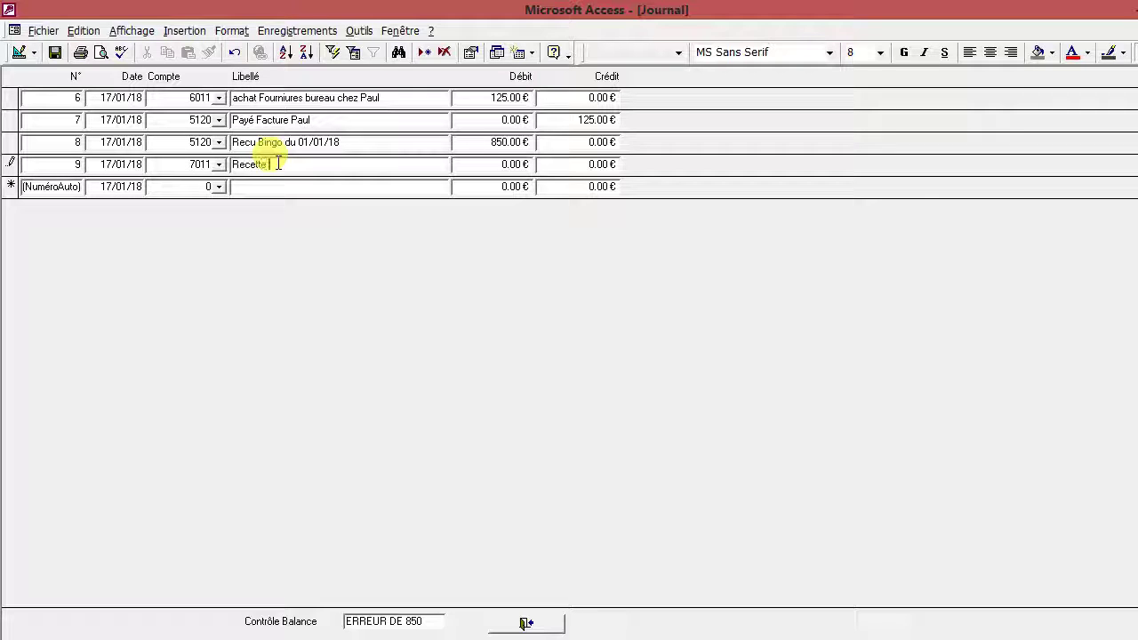
{"action": "type", "text": "Bingo 01/"}
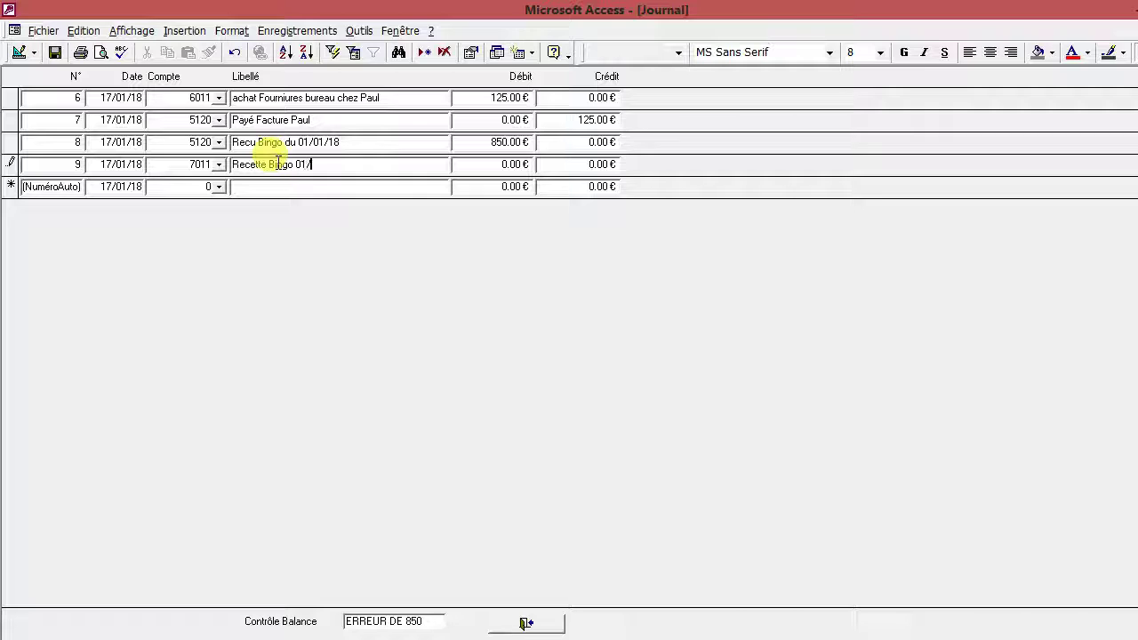
{"action": "type", "text": "01/18"}
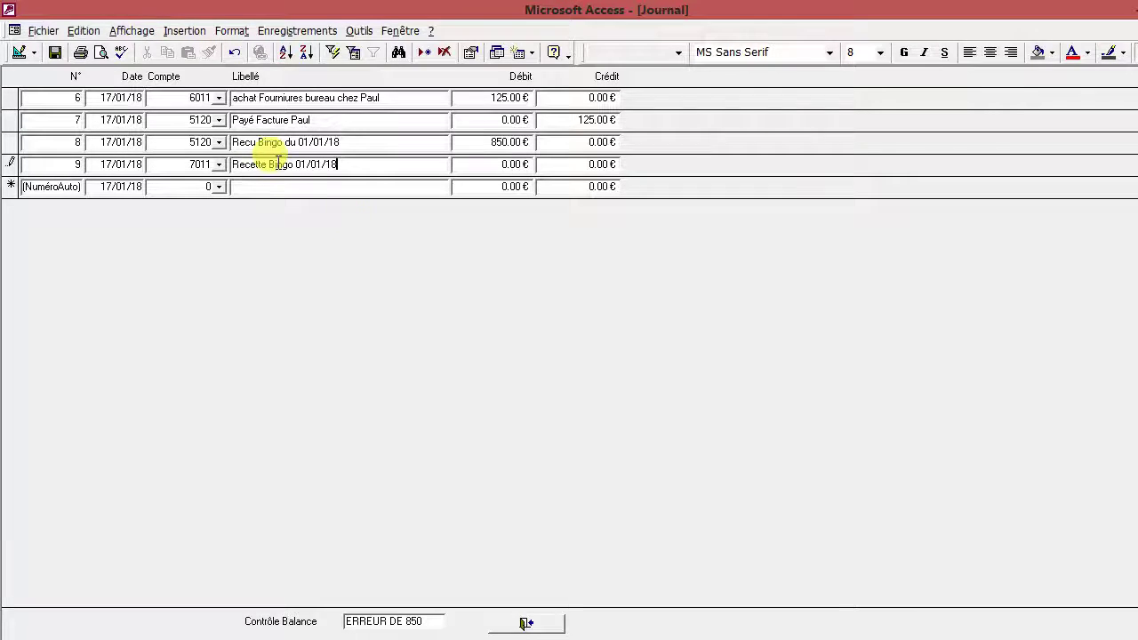
{"action": "key", "text": "Tab"}
{"action": "key", "text": "Tab"}
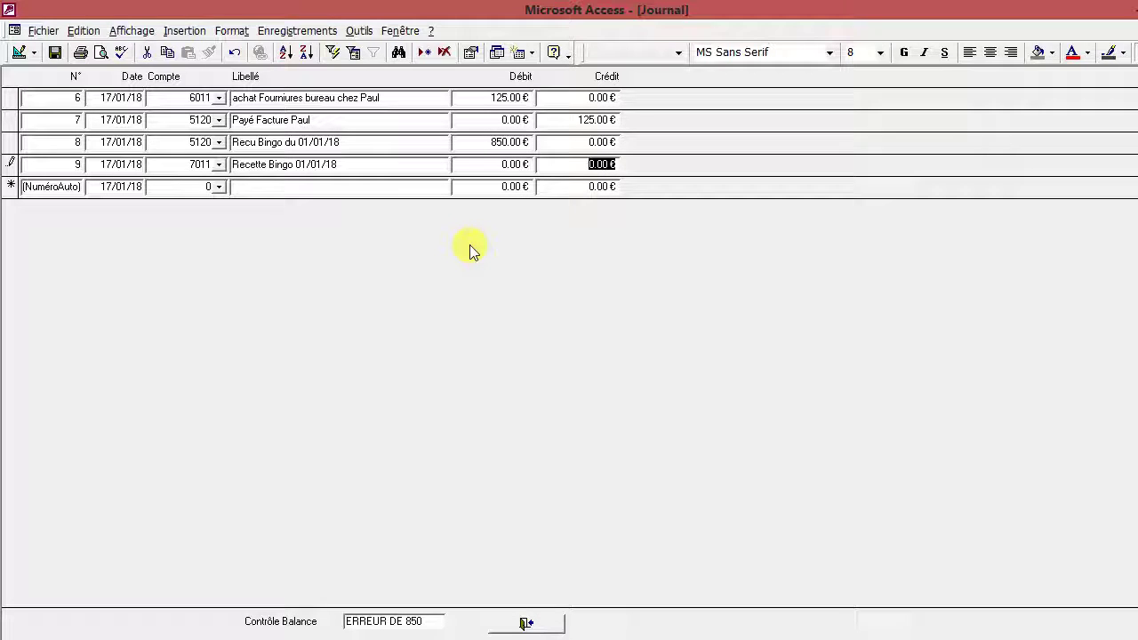
{"action": "type", "text": "850"}
{"action": "key", "text": "Tab"}
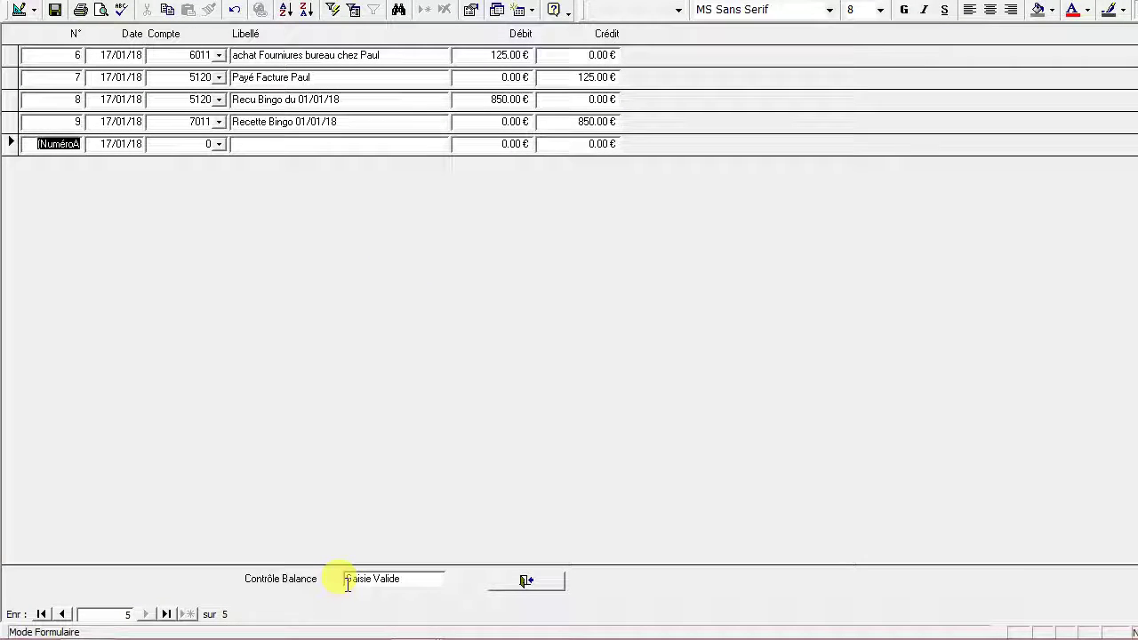
{"action": "left_click", "coordinate": [531, 583]}
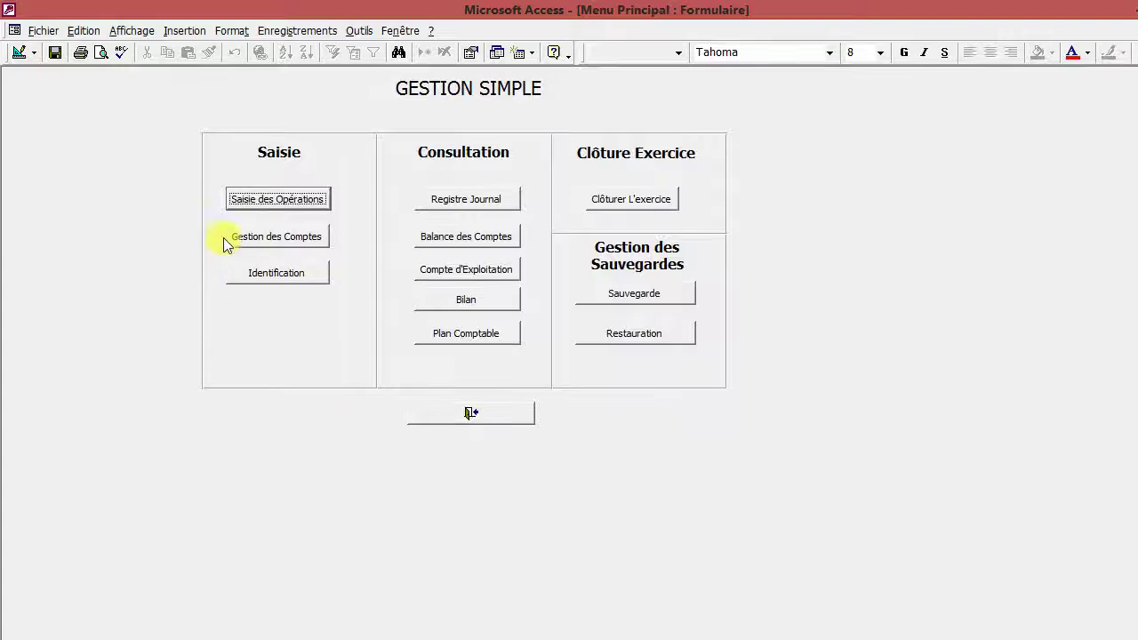
- Review the new entries in the Registre Journal report, close it, and open the Balance des Comptes report to check the account balances
{"action": "left_click", "coordinate": [461, 203]}
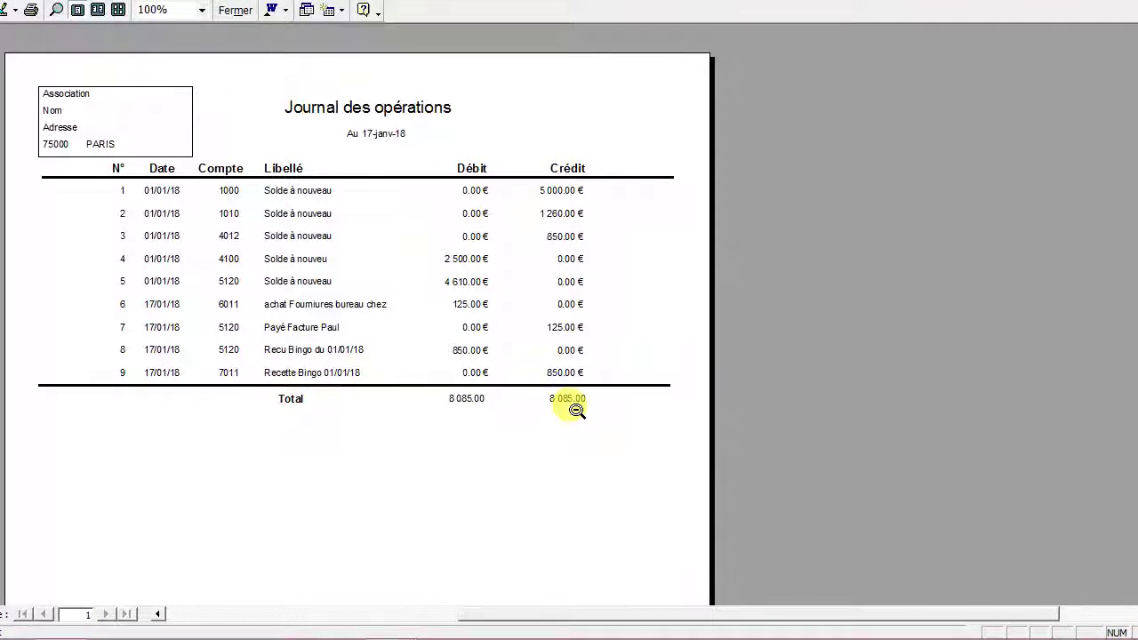
{"action": "left_click", "coordinate": [235, 10]}
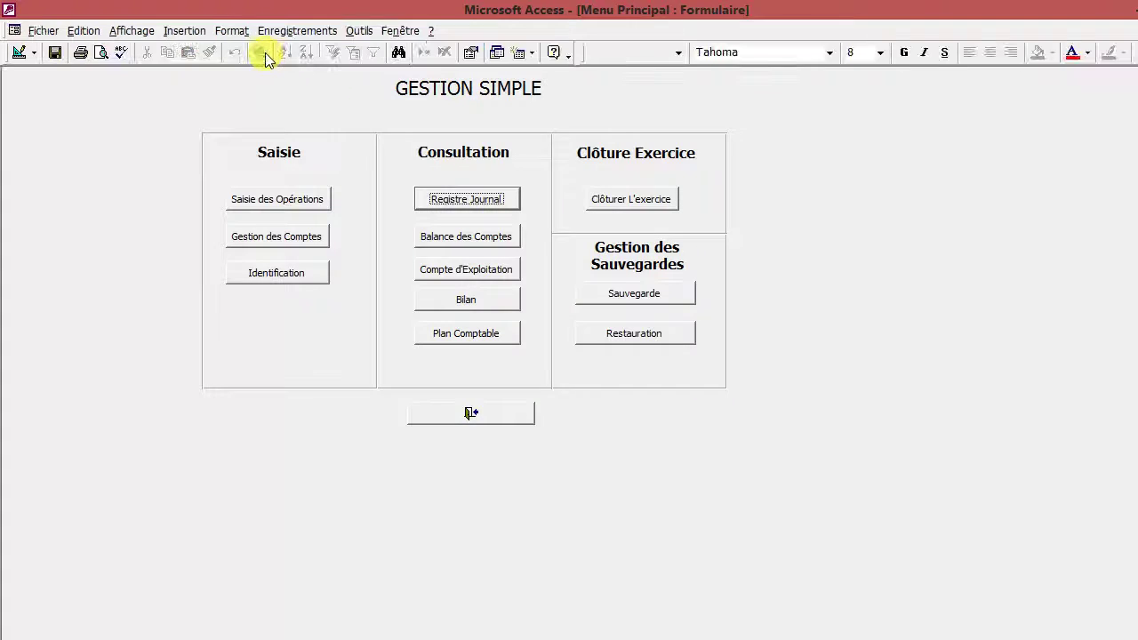
{"action": "left_click", "coordinate": [437, 238]}
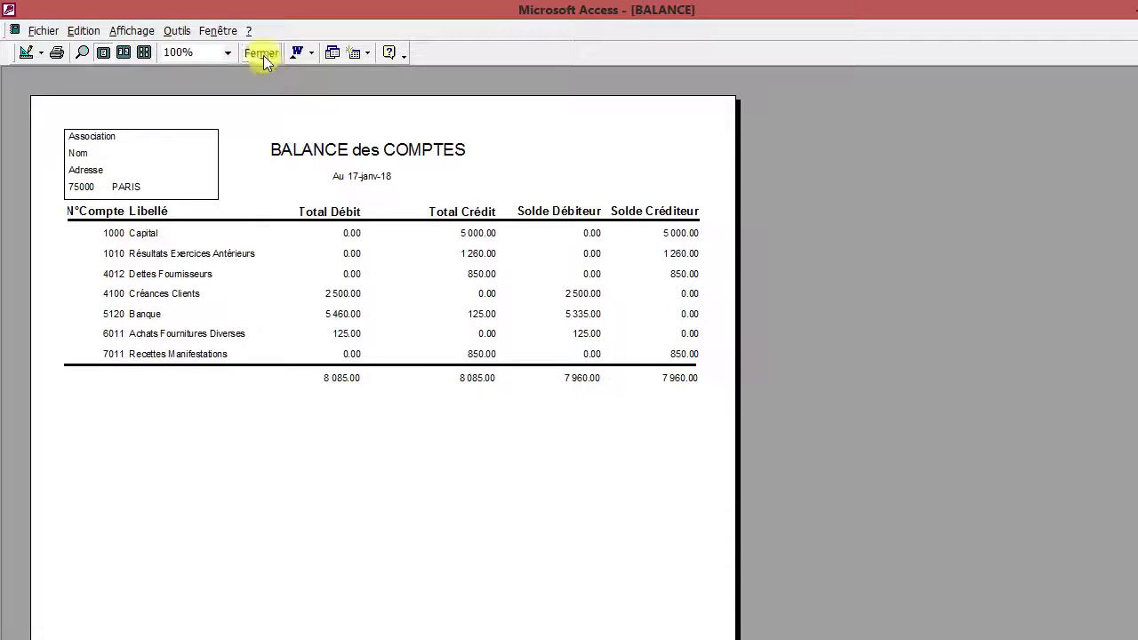
- Close the account balance report, then review and close the Compte d'Exploitation and Bilan reports
{"action": "left_click", "coordinate": [261, 9]}
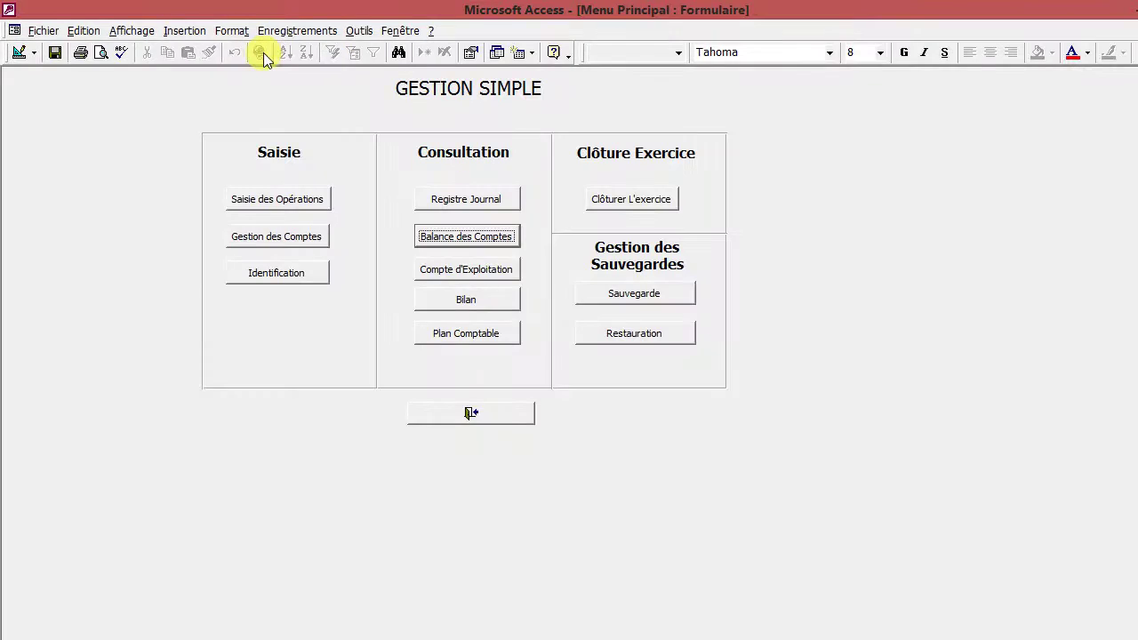
{"action": "left_click", "coordinate": [443, 268]}
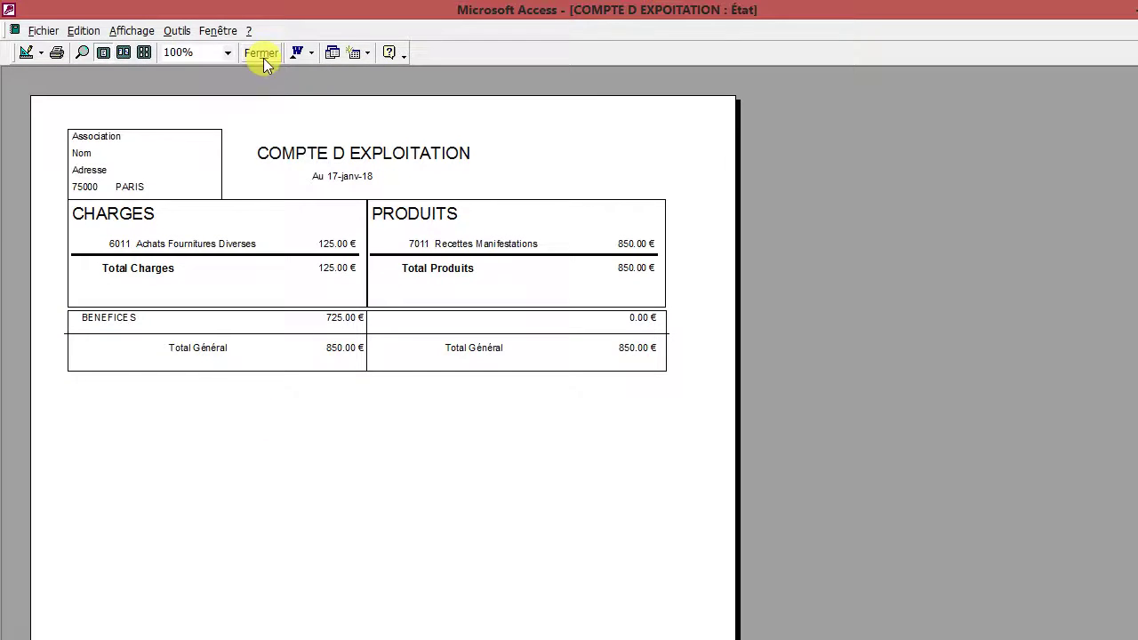
{"action": "left_click", "coordinate": [263, 52]}
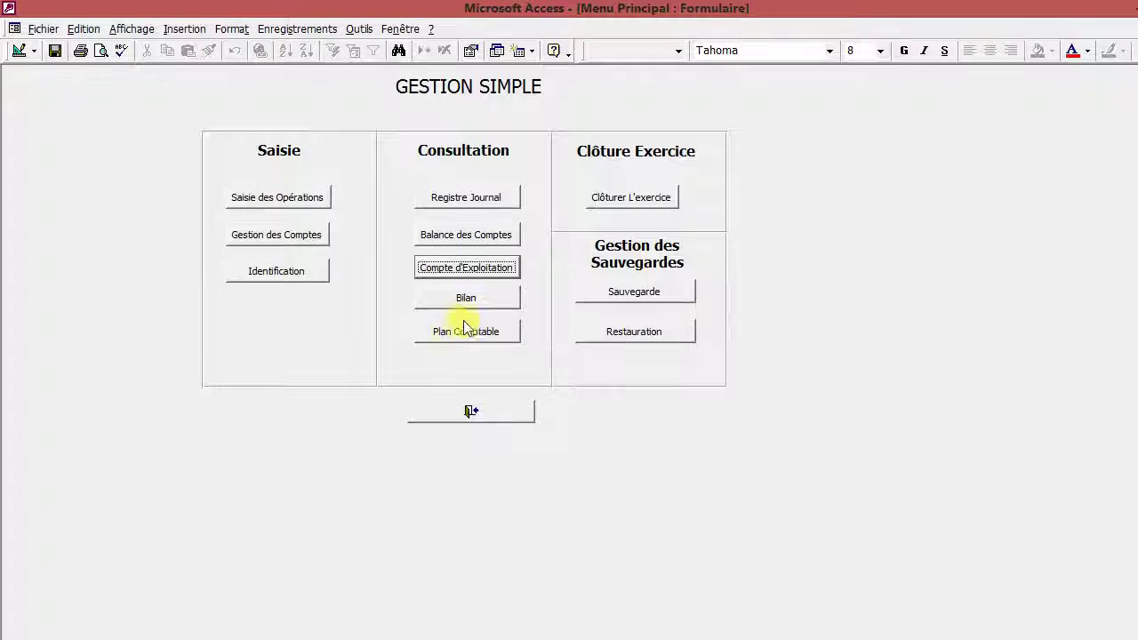
{"action": "left_click", "coordinate": [480, 302]}
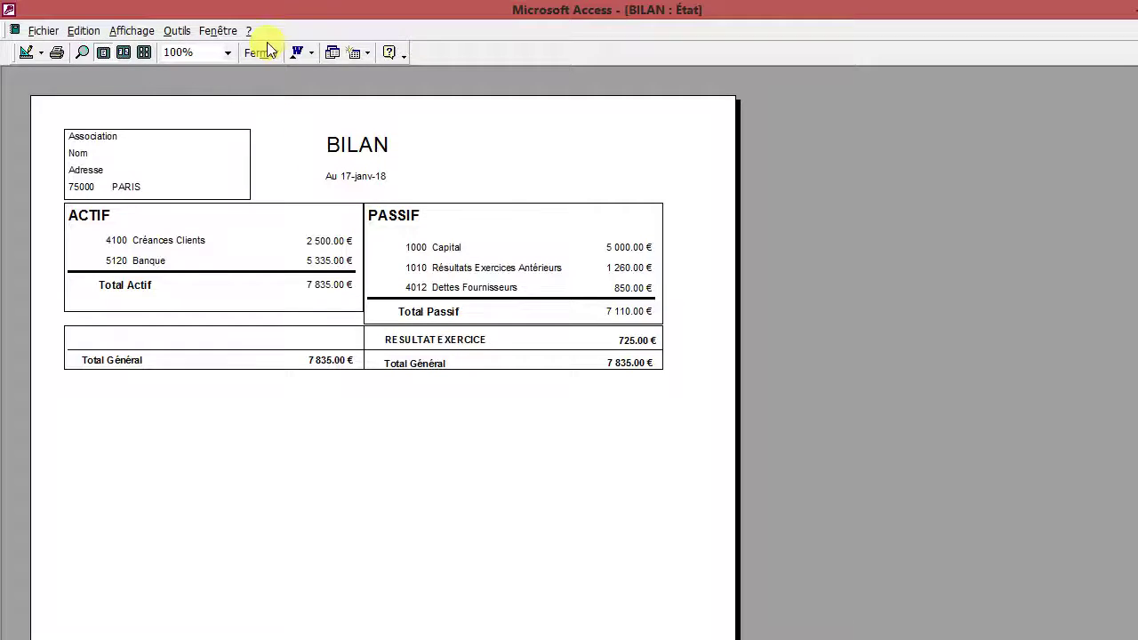
{"action": "left_click", "coordinate": [266, 53]}
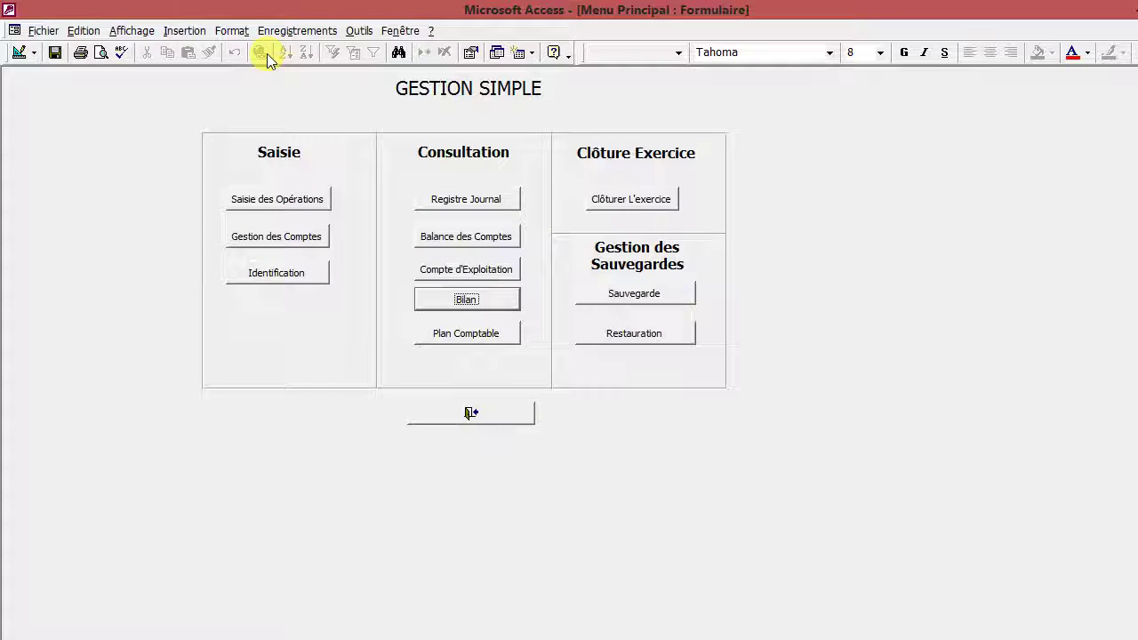
- Add a journal entry on account 4012 Dettes Fournisseurs, labelled "Payé Facture" plus the supplier's name, with a debit of 850
{"action": "left_click", "coordinate": [287, 200]}
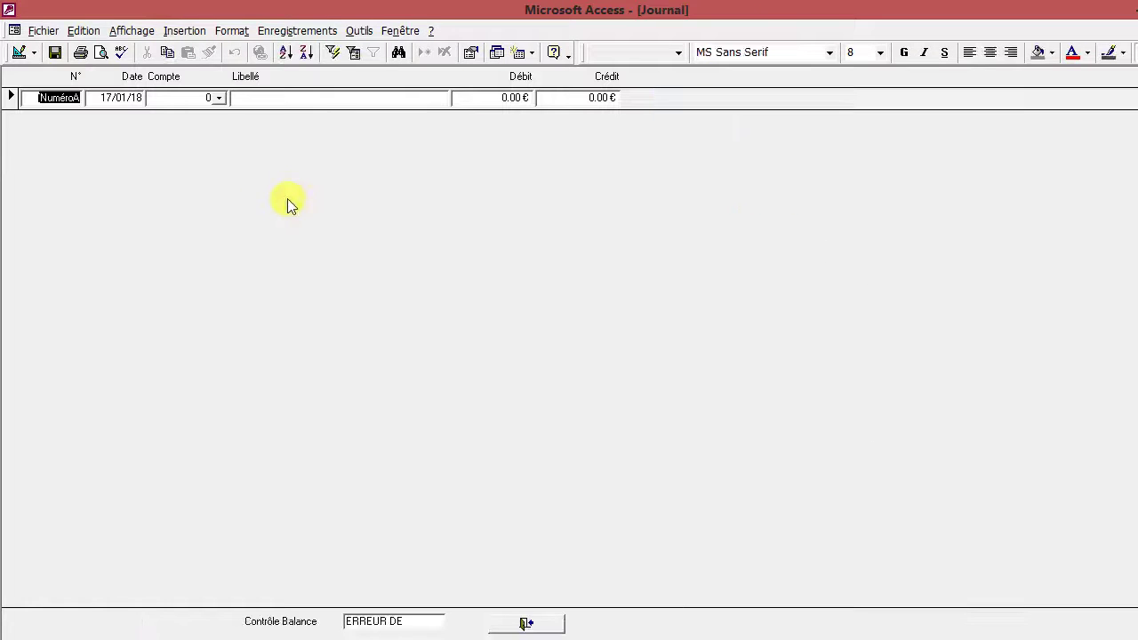
{"action": "left_click", "coordinate": [219, 99]}
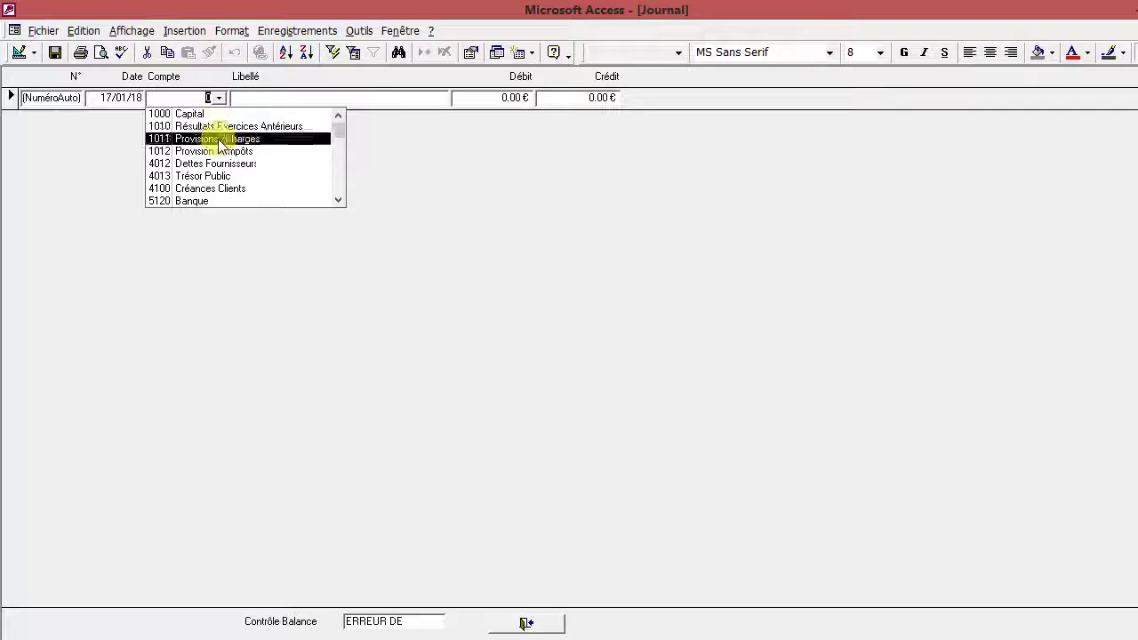
{"action": "left_click", "coordinate": [222, 164]}
{"action": "left_click", "coordinate": [260, 98]}
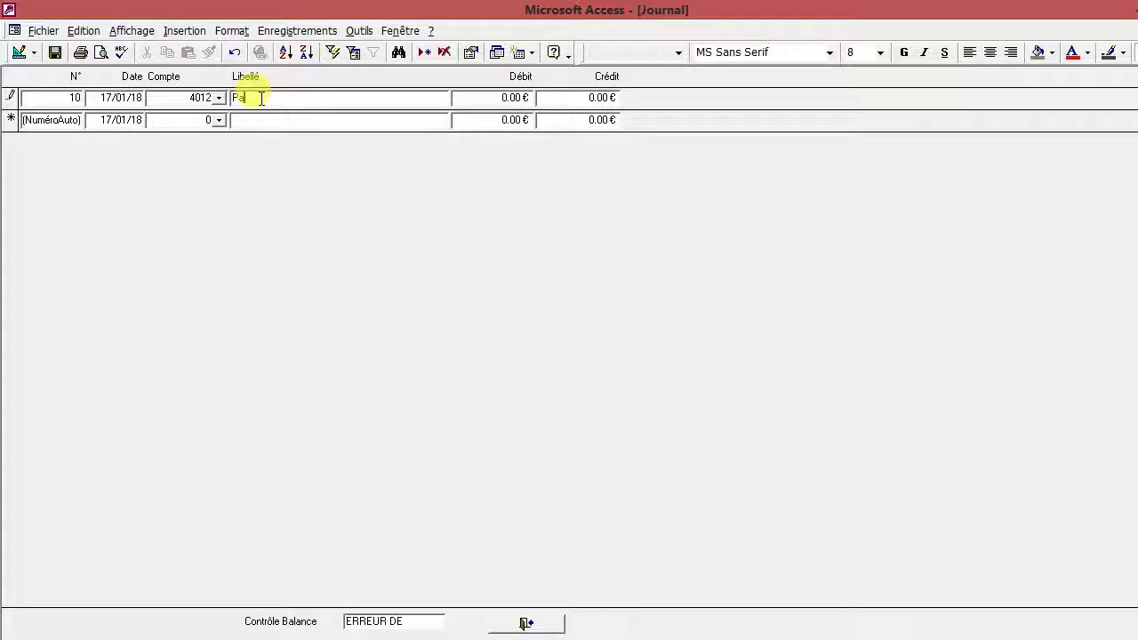
{"action": "type", "text": "Payé Facture Durant"}
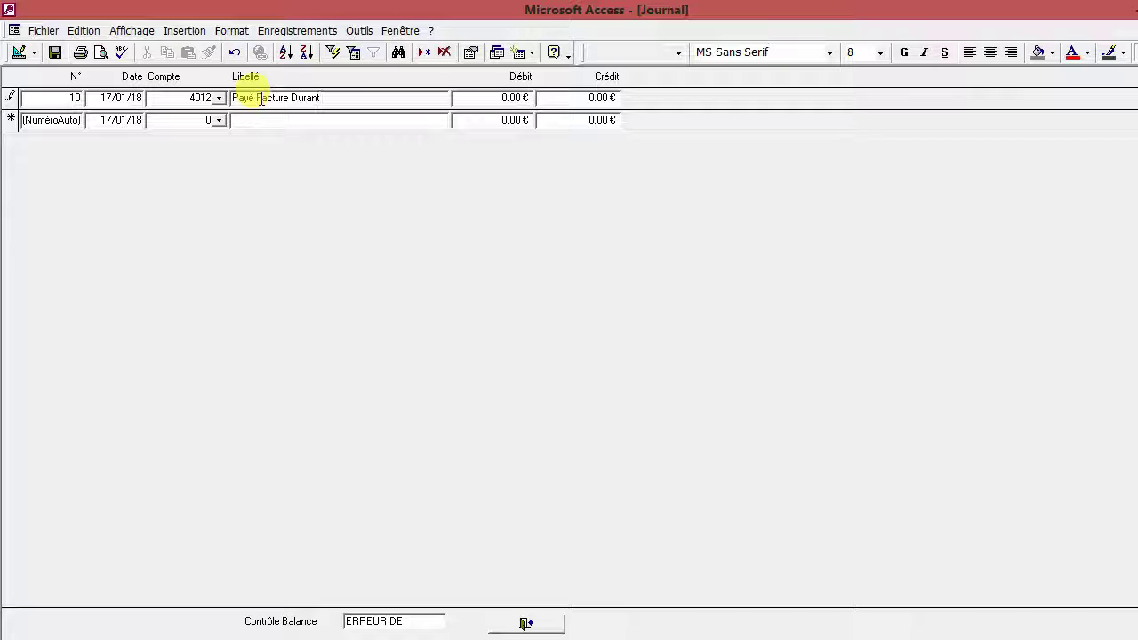
{"action": "key", "text": "Tab"}
{"action": "type", "text": "850"}
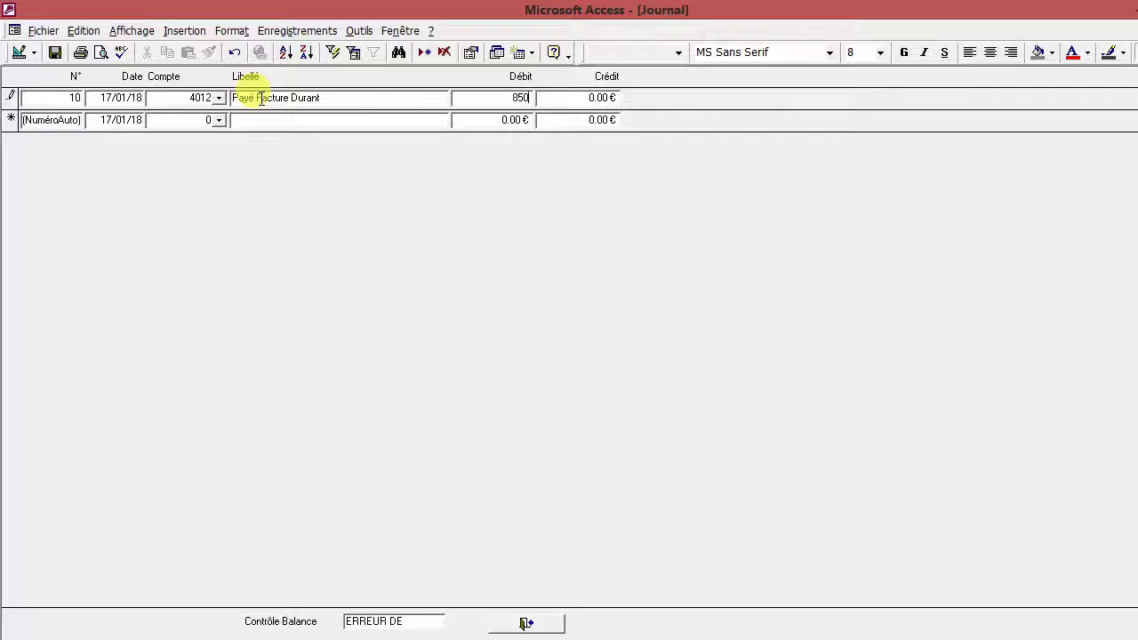
{"action": "key", "text": "Tab"}
{"action": "key", "text": "Tab"}
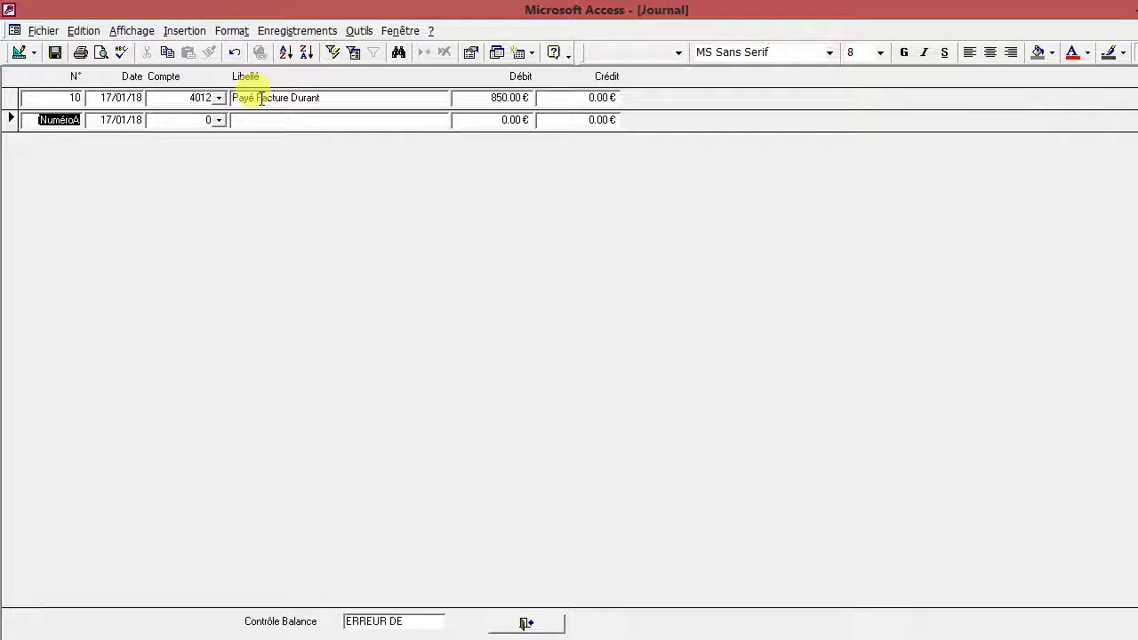
- Start a second entry on account 5120 Banque and copy the label of the 4012 entry into its Libellé
{"action": "key", "text": "Tab"}
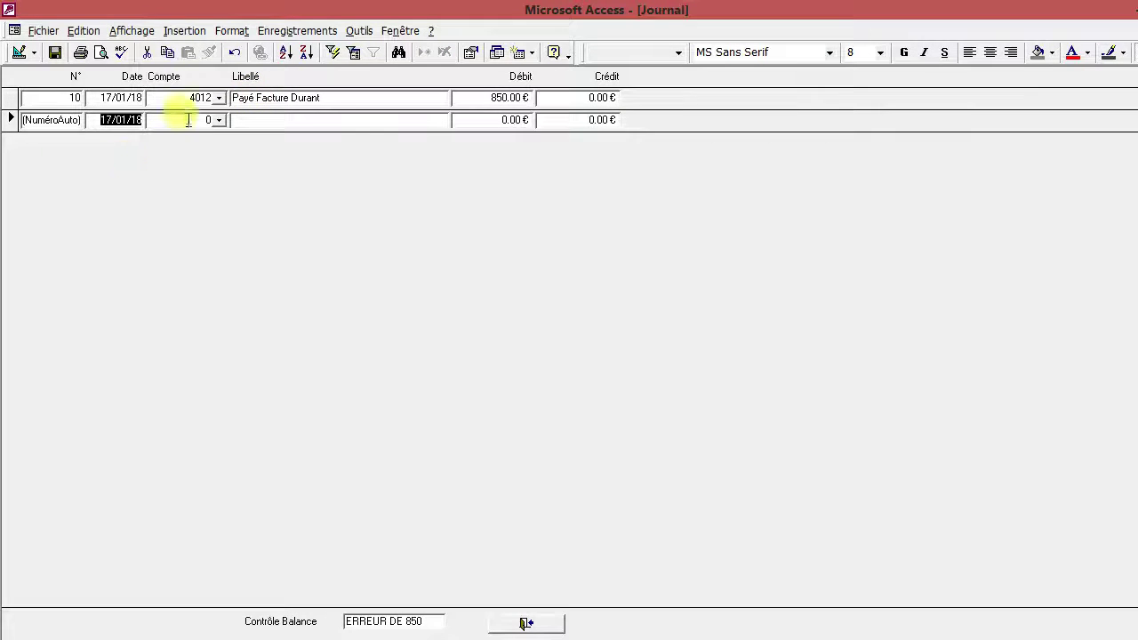
{"action": "left_click", "coordinate": [218, 121]}
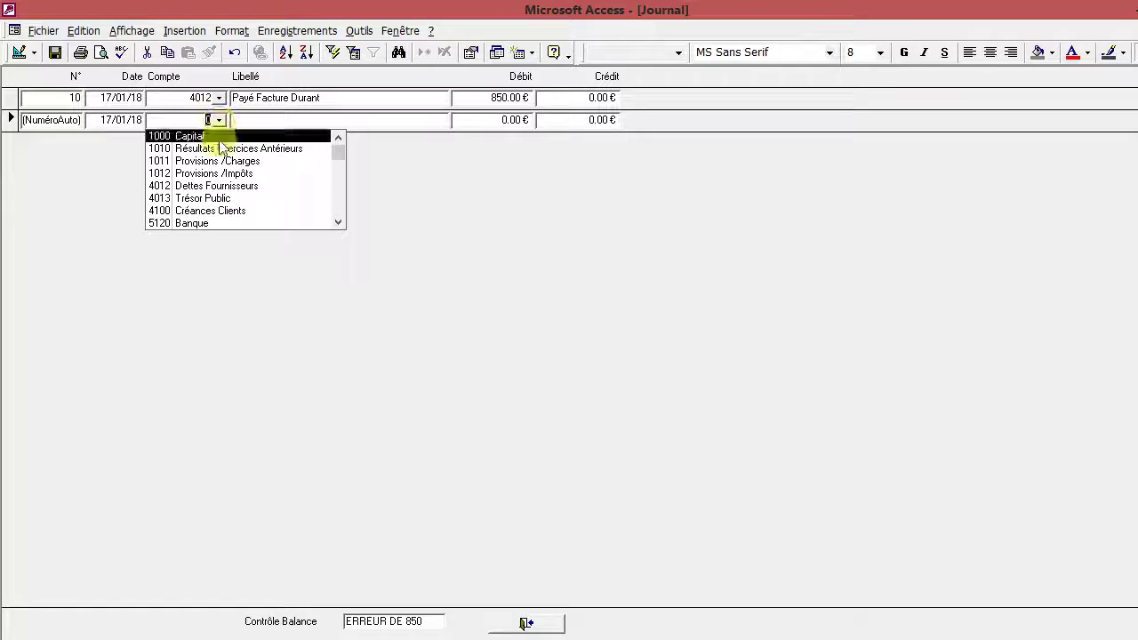
{"action": "left_click", "coordinate": [193, 223]}
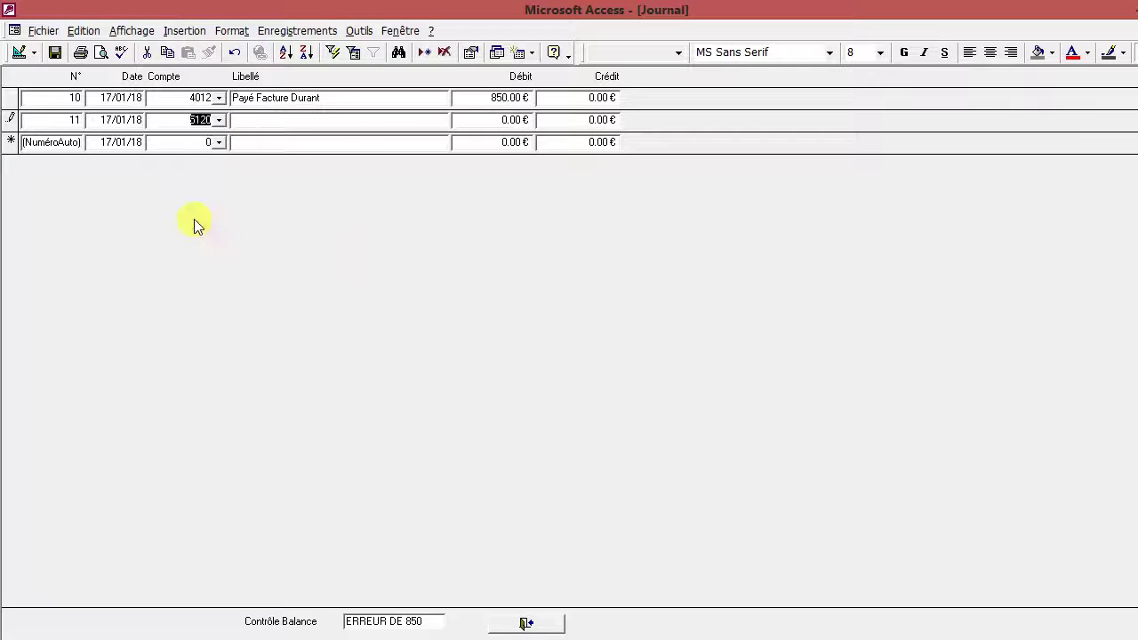
{"action": "left_click", "coordinate": [311, 97]}
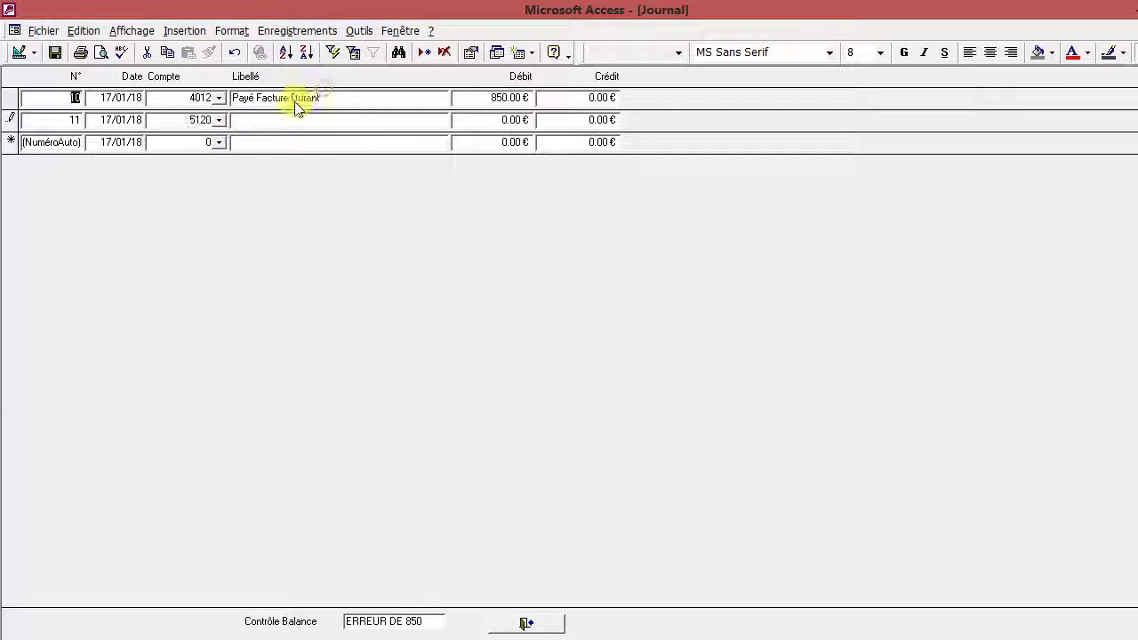
{"action": "left_click_drag", "start_coordinate": [320, 98], "coordinate": [206, 69]}
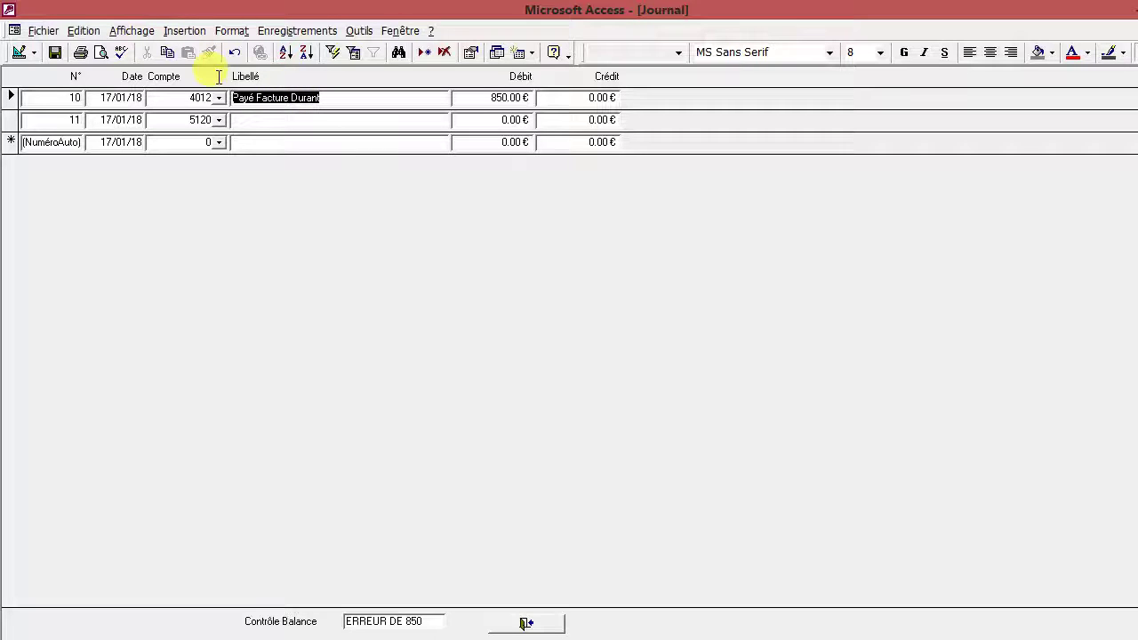
{"action": "right_click", "coordinate": [263, 98]}
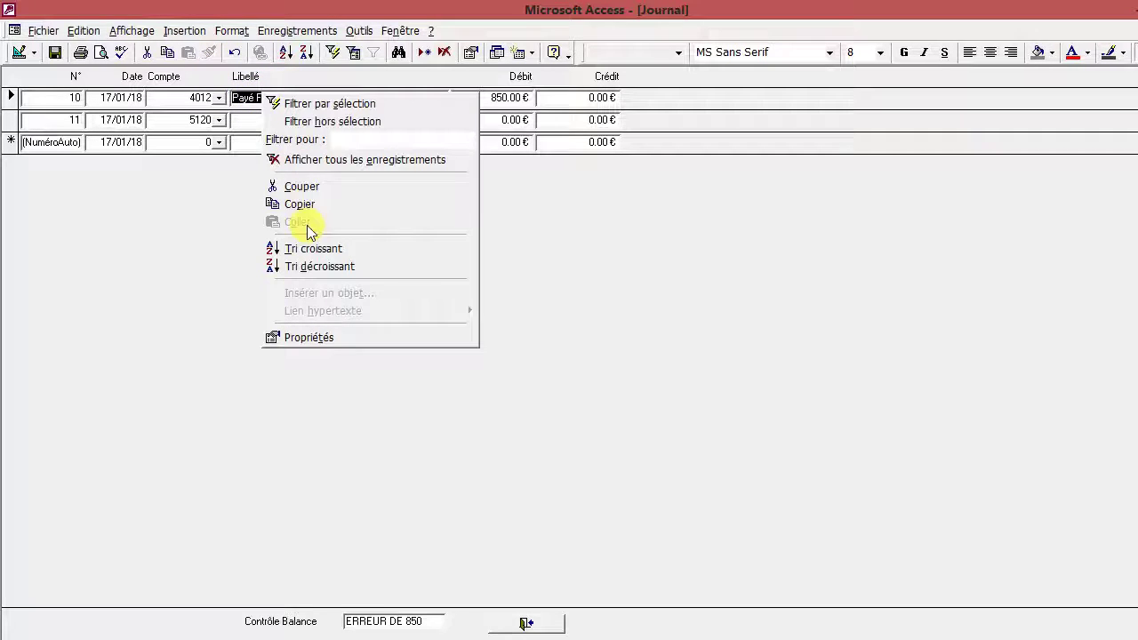
{"action": "left_click", "coordinate": [302, 206]}
{"action": "left_click", "coordinate": [263, 120]}
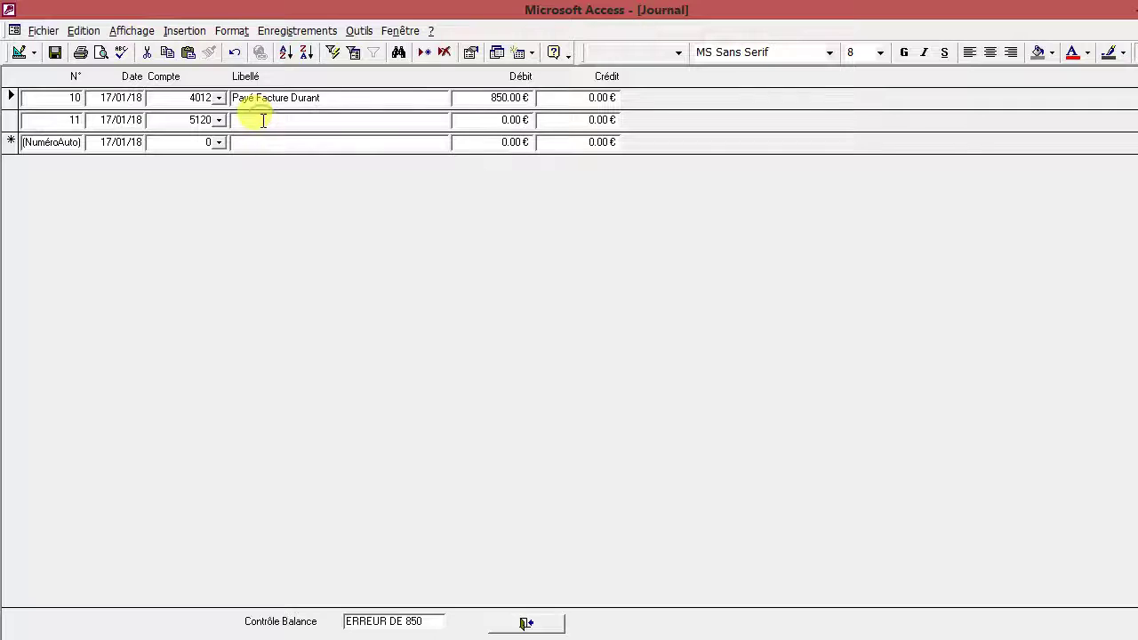
{"action": "right_click", "coordinate": [263, 119]}
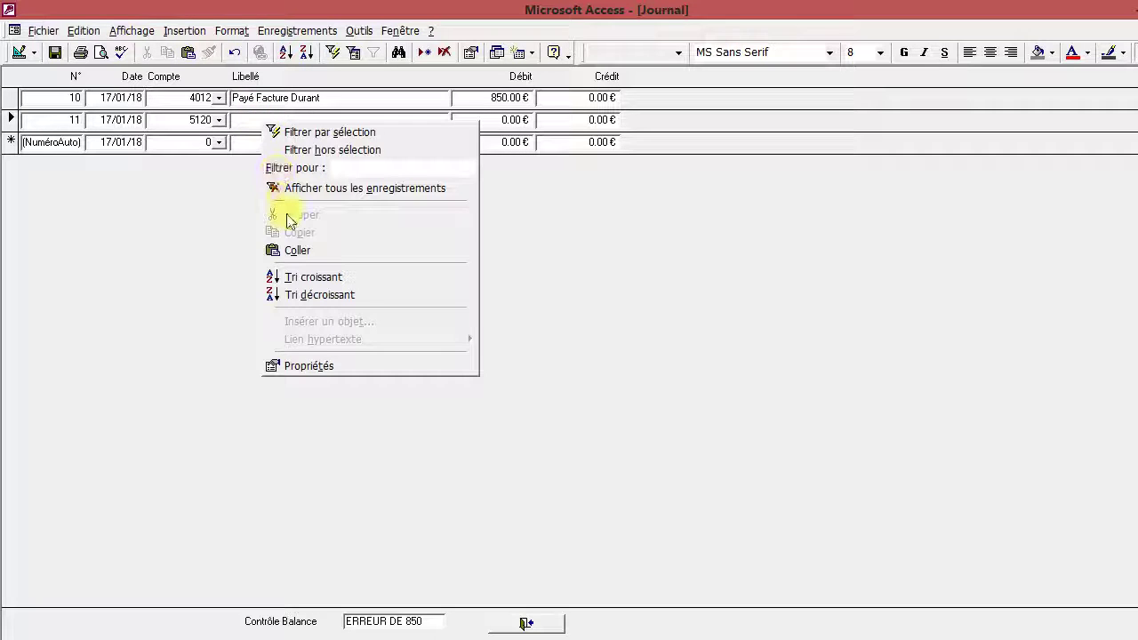
{"action": "left_click", "coordinate": [296, 252]}
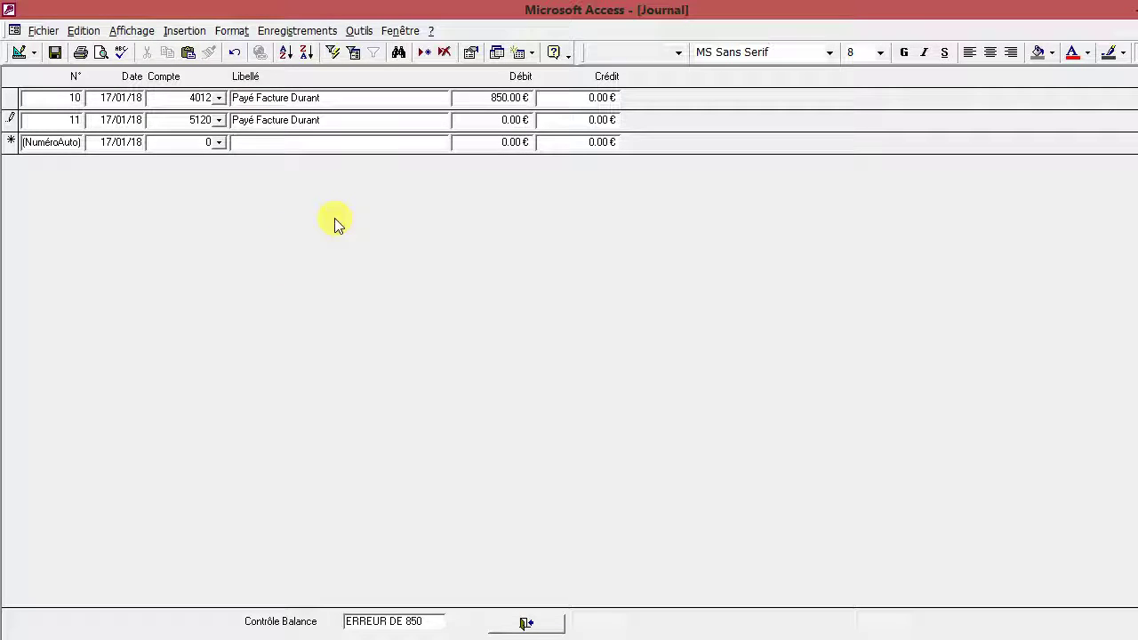
- Enter a credit of 850 on the 5120 Banque entry and close the journal entry form
{"action": "key", "text": "Tab"}
{"action": "key", "text": "Tab"}
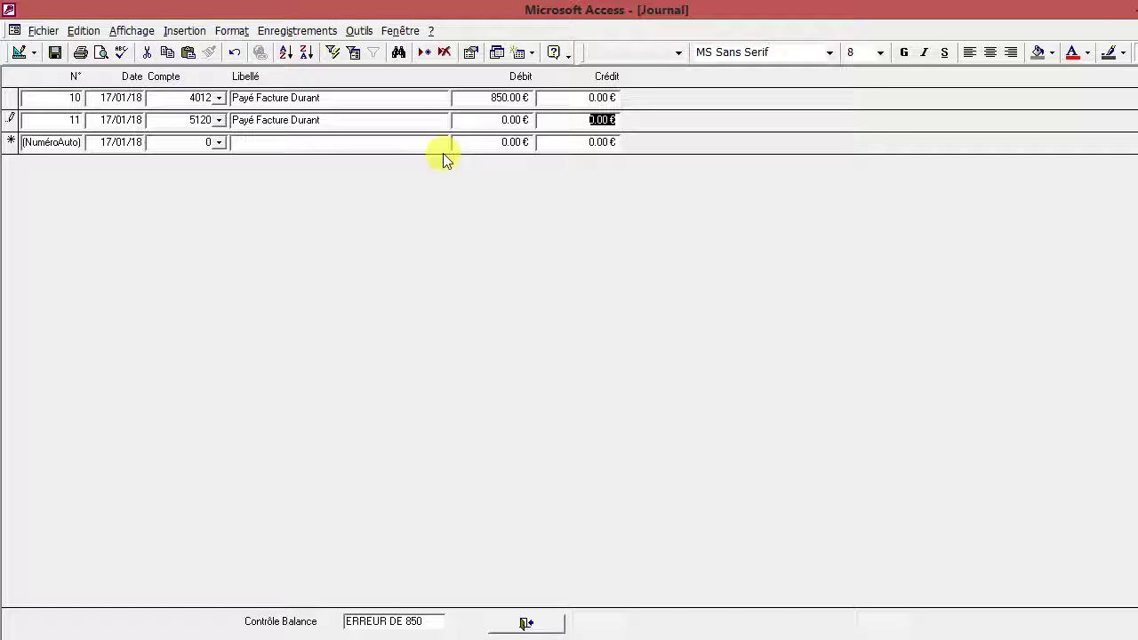
{"action": "type", "text": "850"}
{"action": "key", "text": "Tab"}
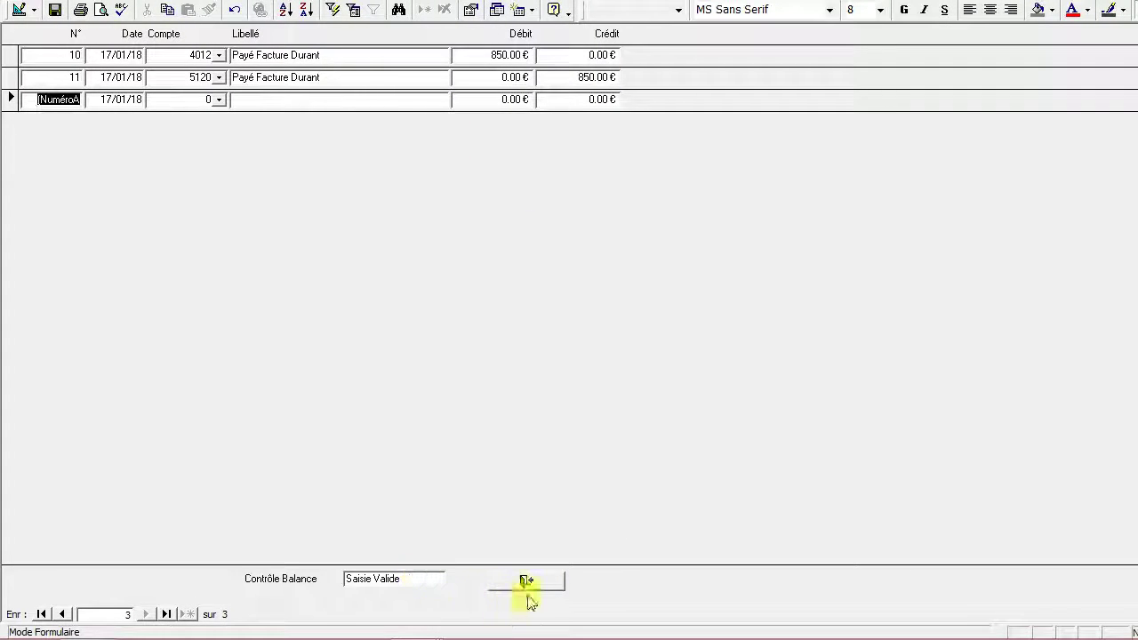
{"action": "left_click", "coordinate": [549, 588]}
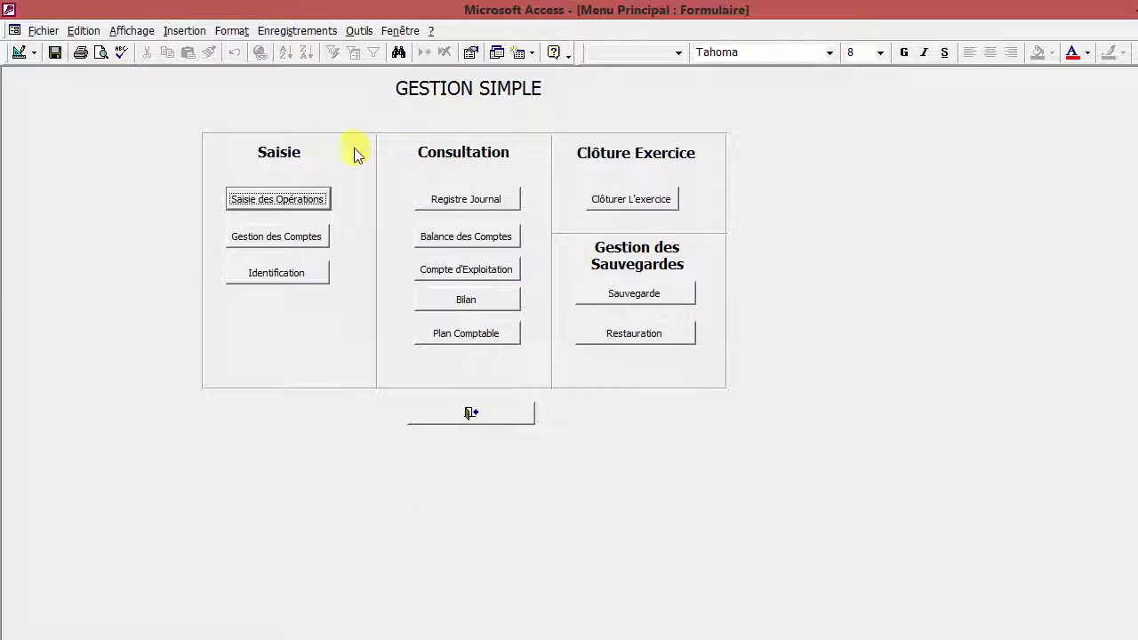
- Review the Bilan report after the supplier payment, close it, and open the year-end closing form
{"action": "left_click", "coordinate": [462, 301]}
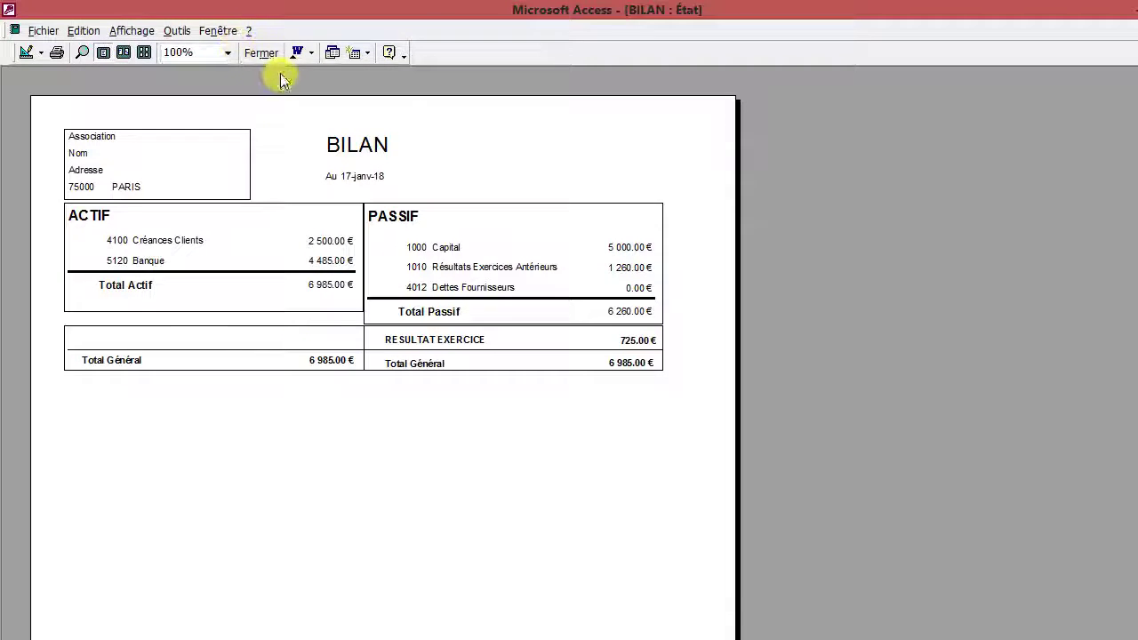
{"action": "left_click", "coordinate": [260, 52]}
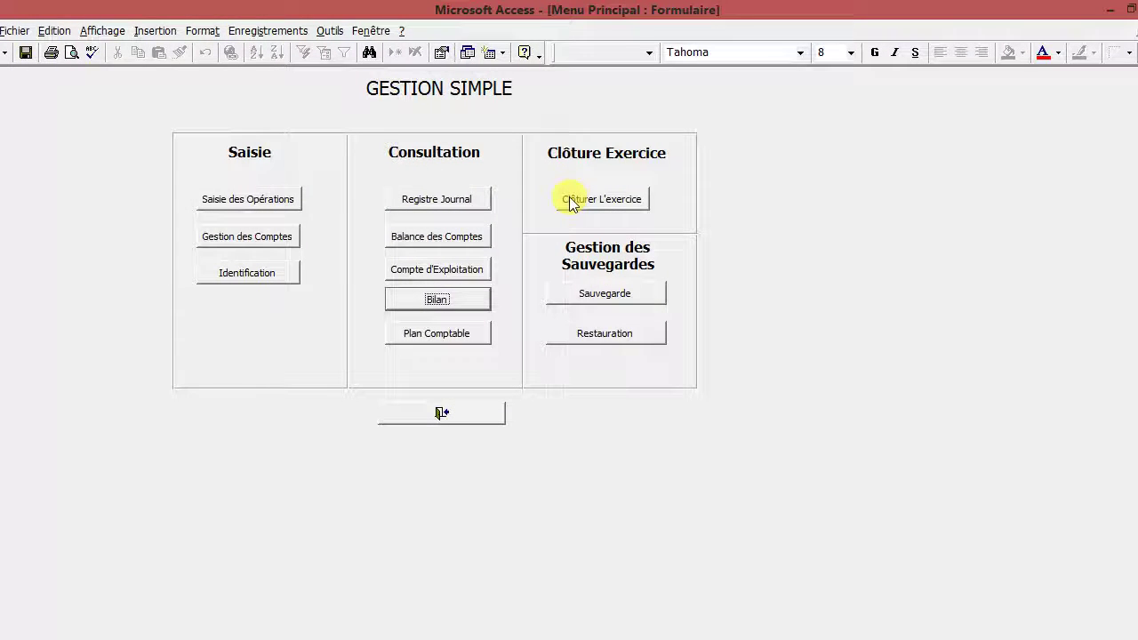
{"action": "left_click", "coordinate": [570, 201]}
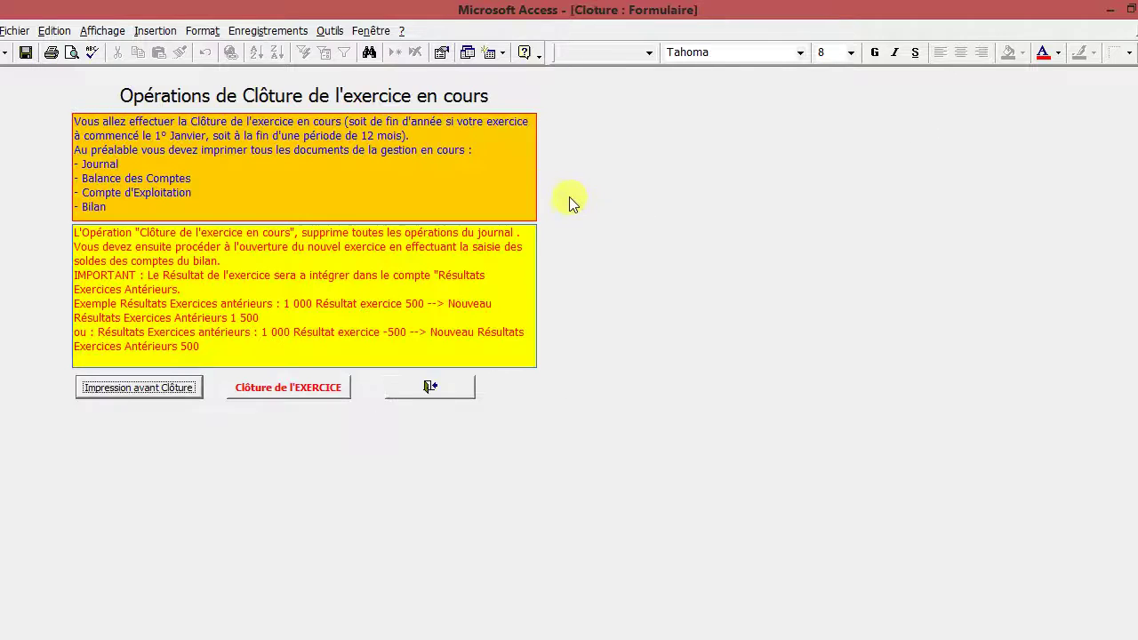